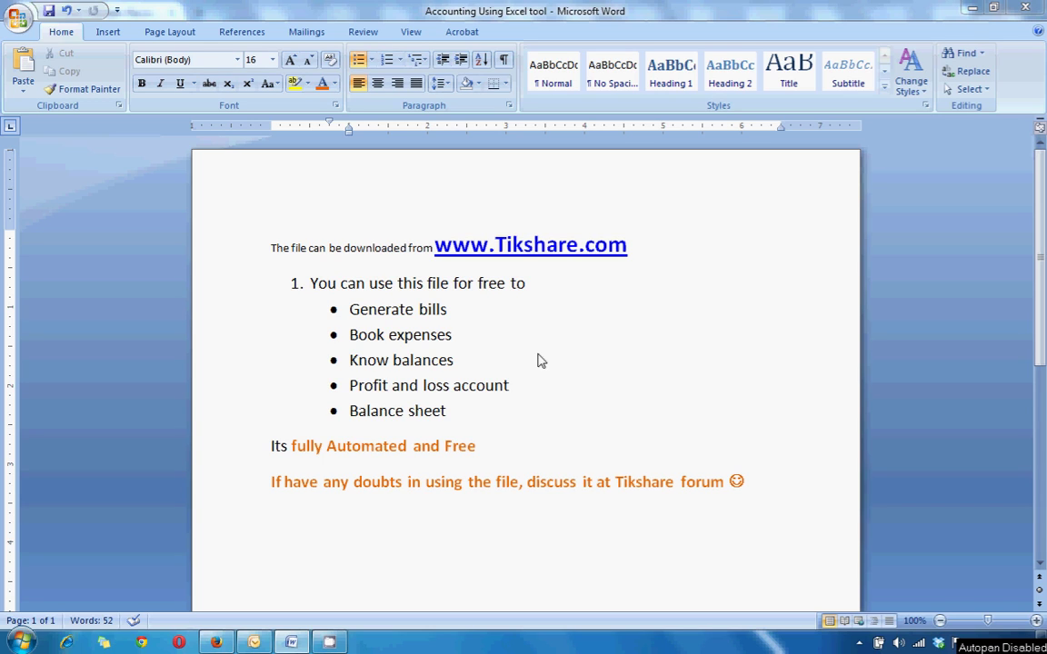
- Highlight the benefit bullets: Book expenses, Know balances, Profit and loss, Balance sheet, fully Automated and Free
{"action": "left_click_drag", "start_coordinate": [453, 334], "coordinate": [371, 334]}
{"action": "left_click", "coordinate": [453, 360]}
{"action": "triple_click", "coordinate": [444, 361]}
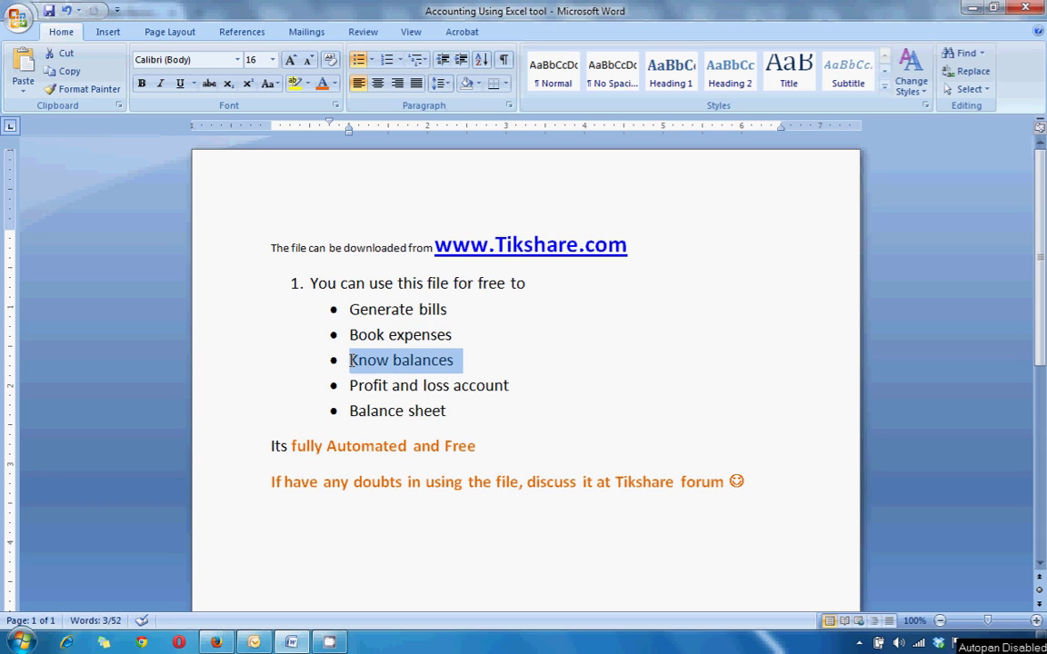
{"action": "left_click_drag", "start_coordinate": [510, 383], "coordinate": [350, 386]}
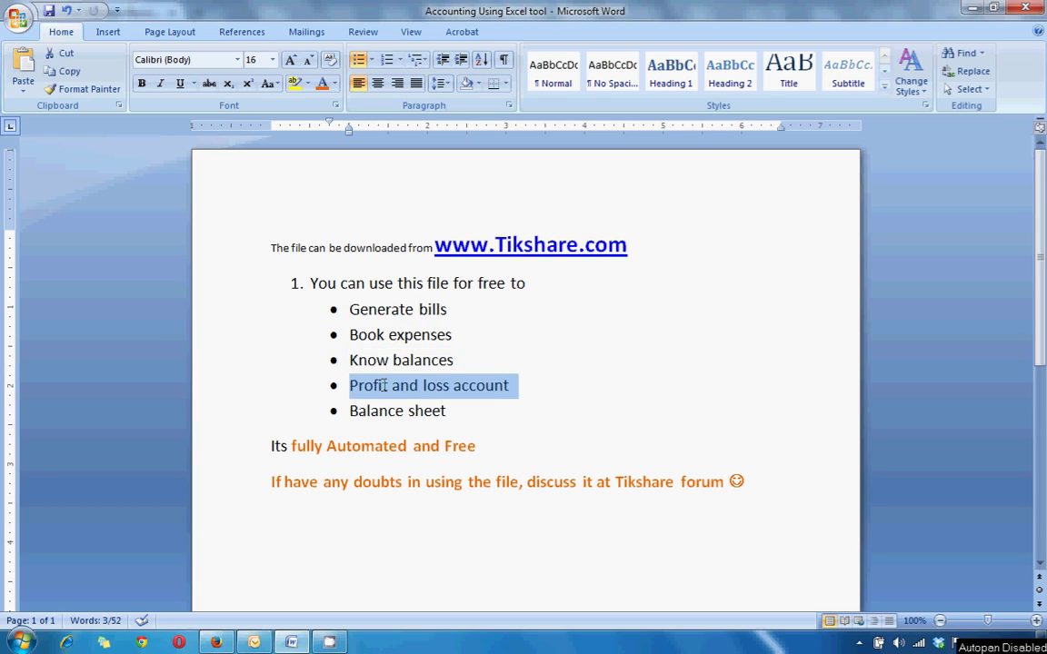
{"action": "left_click_drag", "start_coordinate": [468, 418], "coordinate": [353, 416]}
{"action": "left_click", "coordinate": [409, 431]}
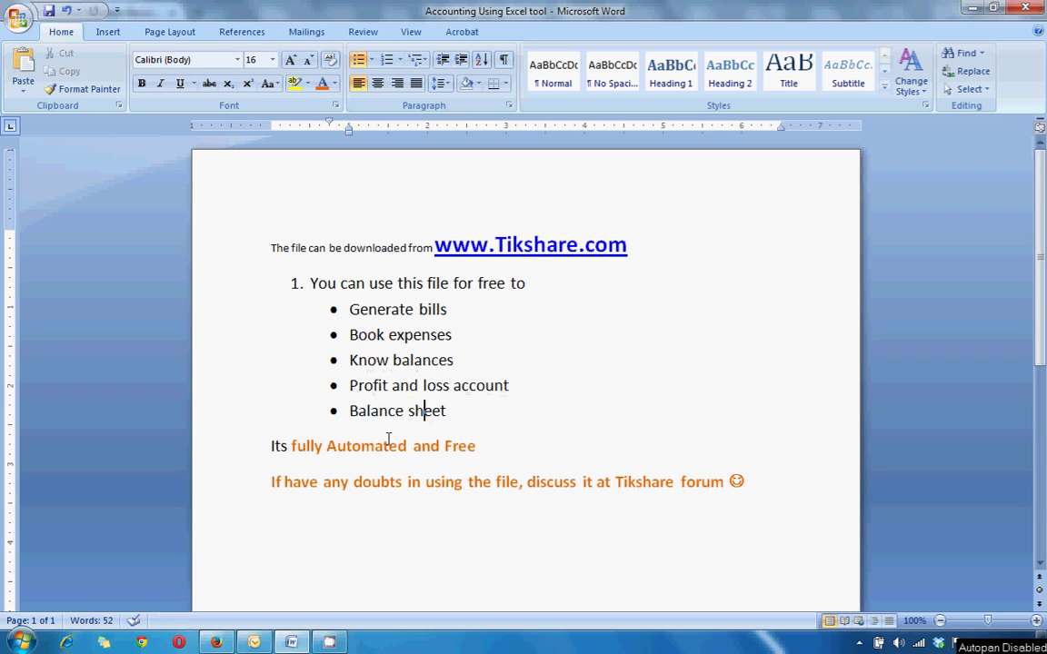
{"action": "left_click", "coordinate": [296, 443]}
{"action": "left_click_drag", "start_coordinate": [300, 443], "coordinate": [465, 445]}
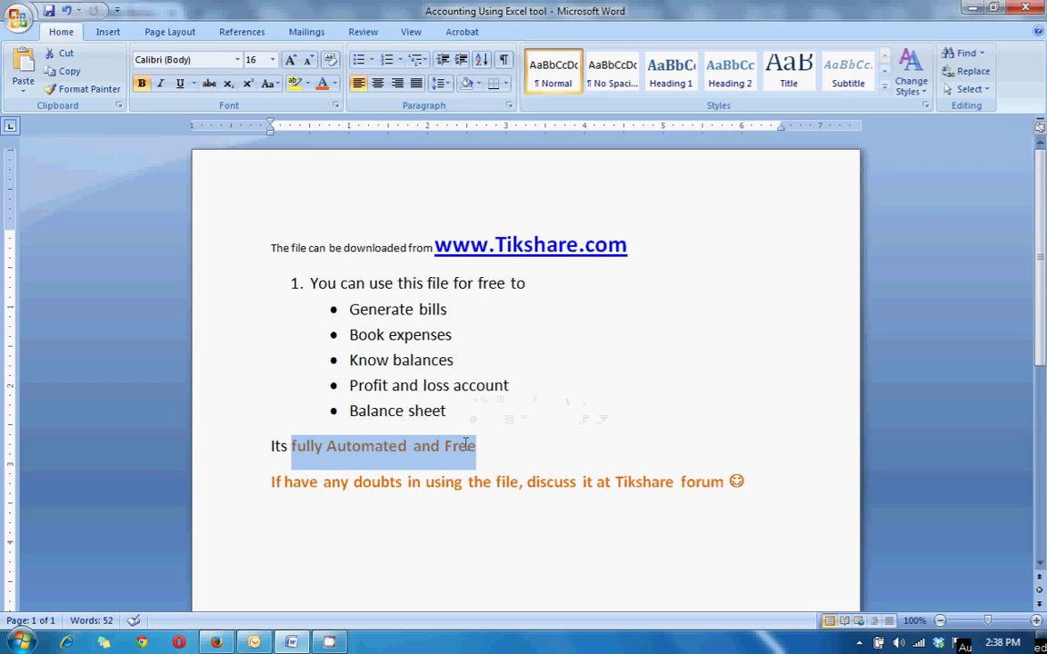
{"action": "left_click", "coordinate": [465, 444]}
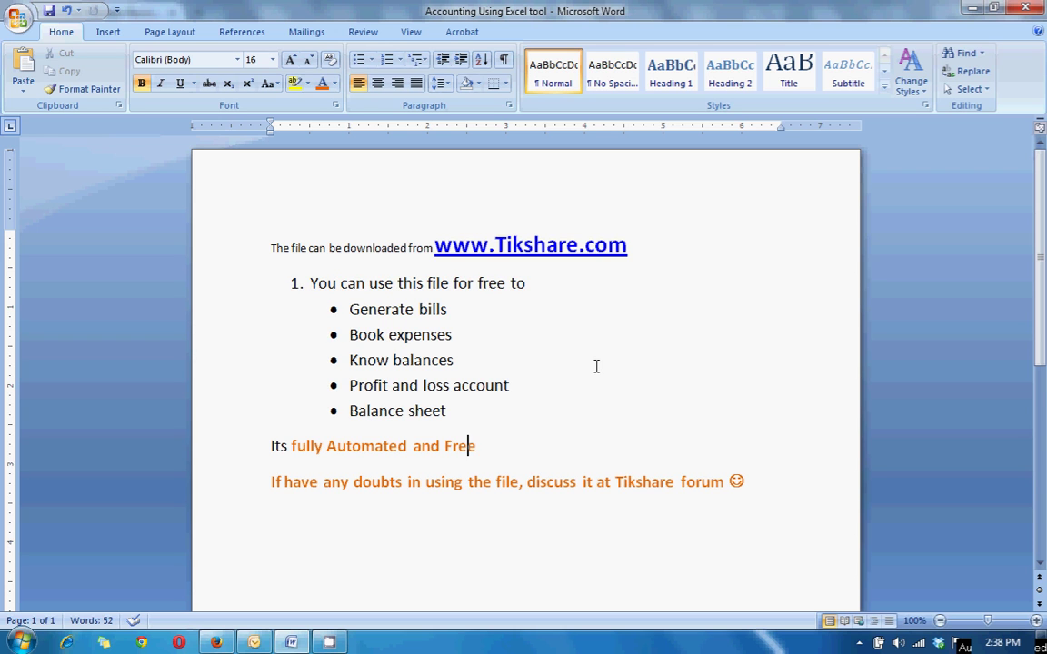
- On the Tikshare forum post, highlight the Raise Bills and customer-wise bill details feature lines
{"action": "left_click", "coordinate": [225, 642]}
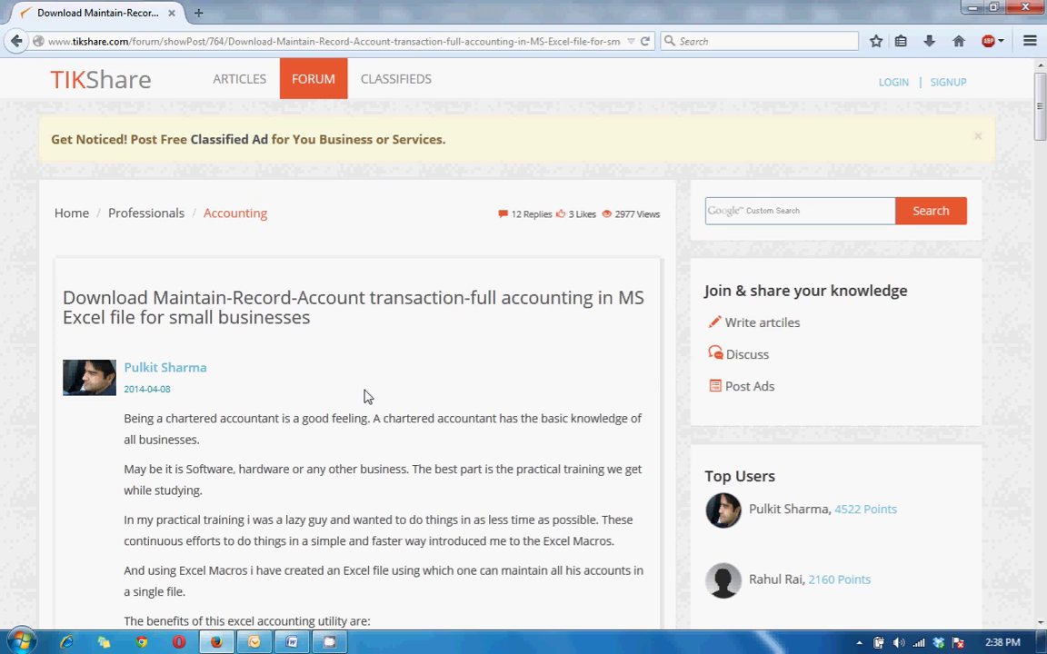
{"action": "scroll", "coordinate": [362, 398], "scroll_direction": "down", "scroll_amount": 5}
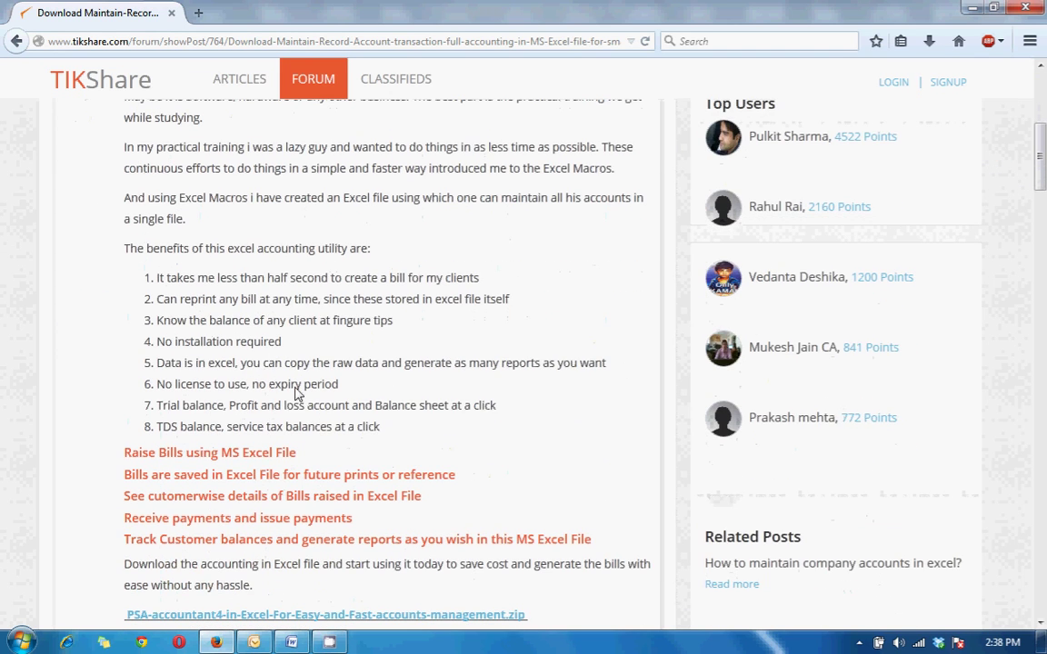
{"action": "scroll", "coordinate": [297, 397], "scroll_direction": "down", "scroll_amount": 2}
{"action": "left_click_drag", "start_coordinate": [126, 359], "coordinate": [469, 381]}
{"action": "left_click", "coordinate": [294, 396]}
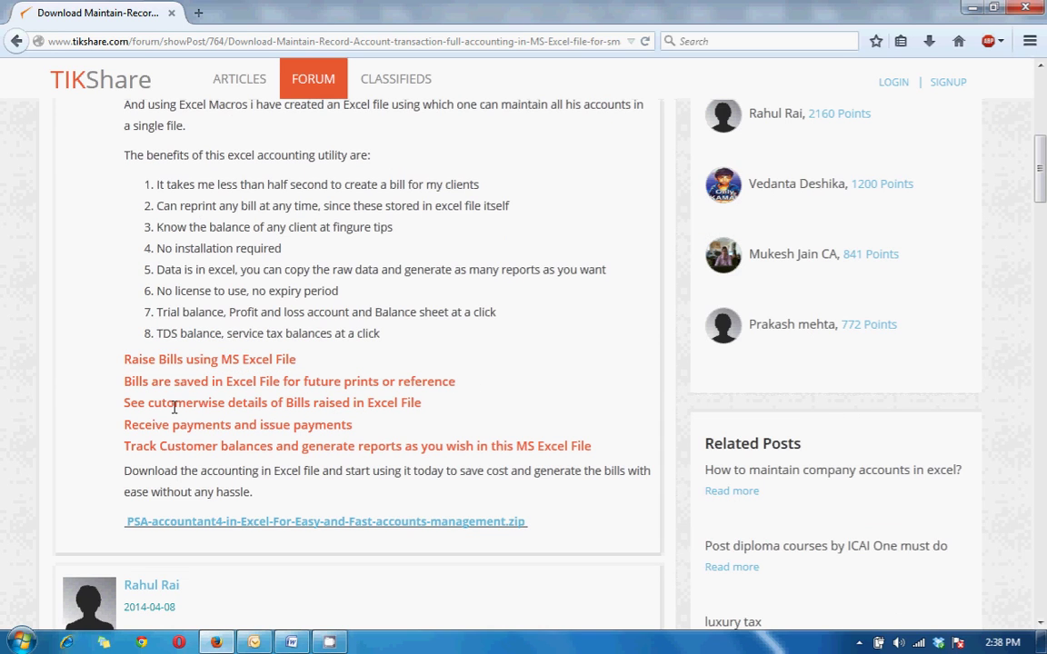
{"action": "left_click_drag", "start_coordinate": [171, 403], "coordinate": [326, 405]}
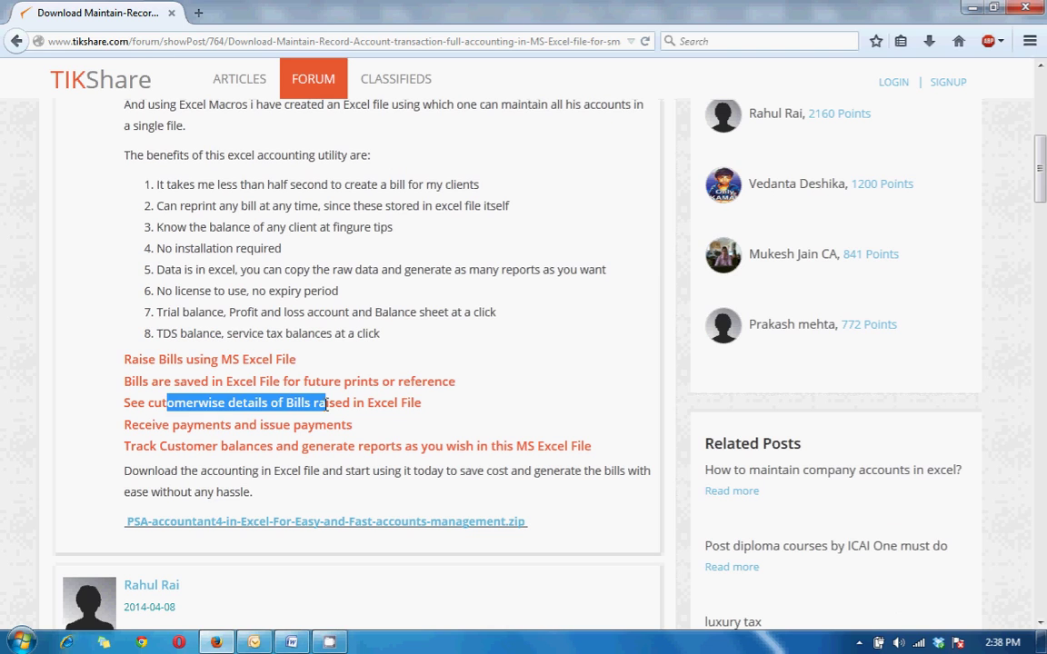
{"action": "left_click", "coordinate": [326, 405]}
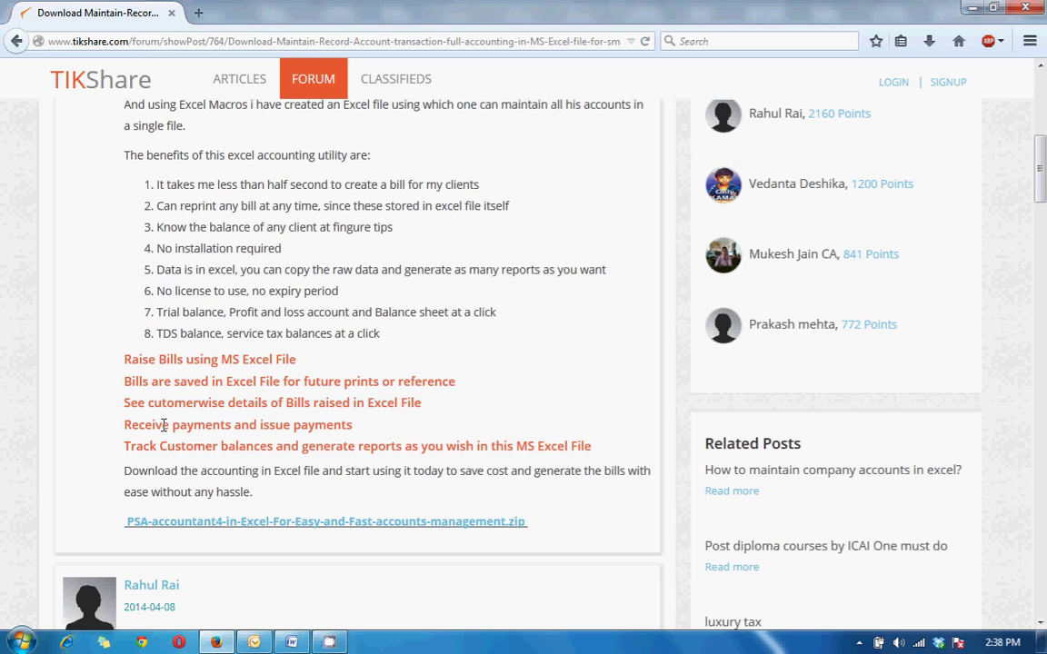
- Highlight the Receive payments and Track Customer balances lines, then request the PSA-accountant4 zip download
{"action": "left_click_drag", "start_coordinate": [162, 425], "coordinate": [310, 424]}
{"action": "left_click", "coordinate": [310, 425]}
{"action": "left_click_drag", "start_coordinate": [125, 446], "coordinate": [427, 446]}
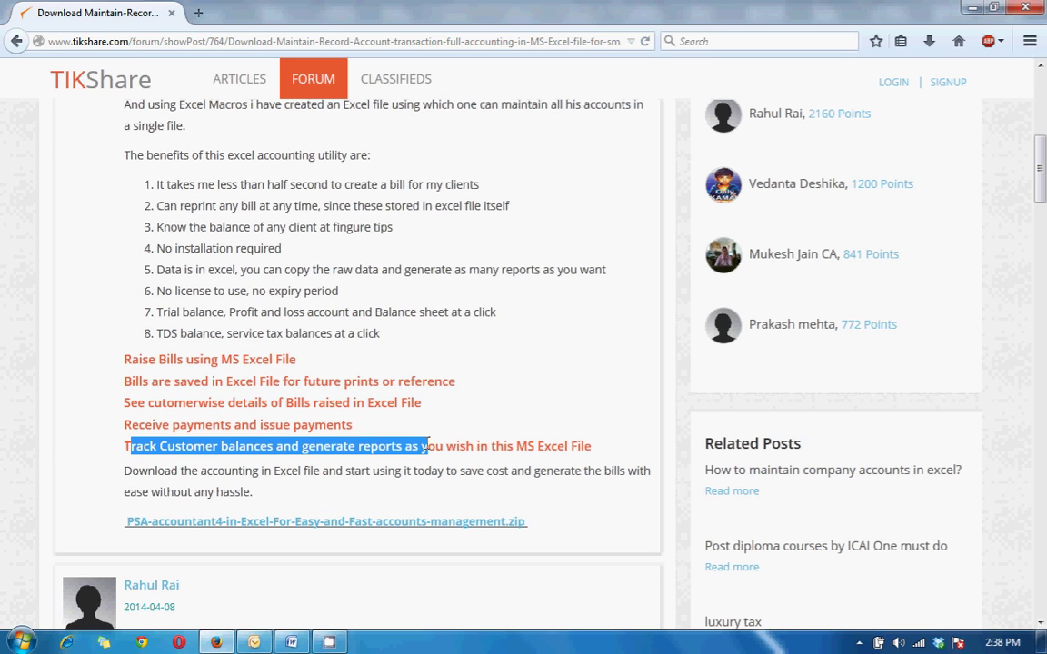
{"action": "left_click", "coordinate": [427, 445]}
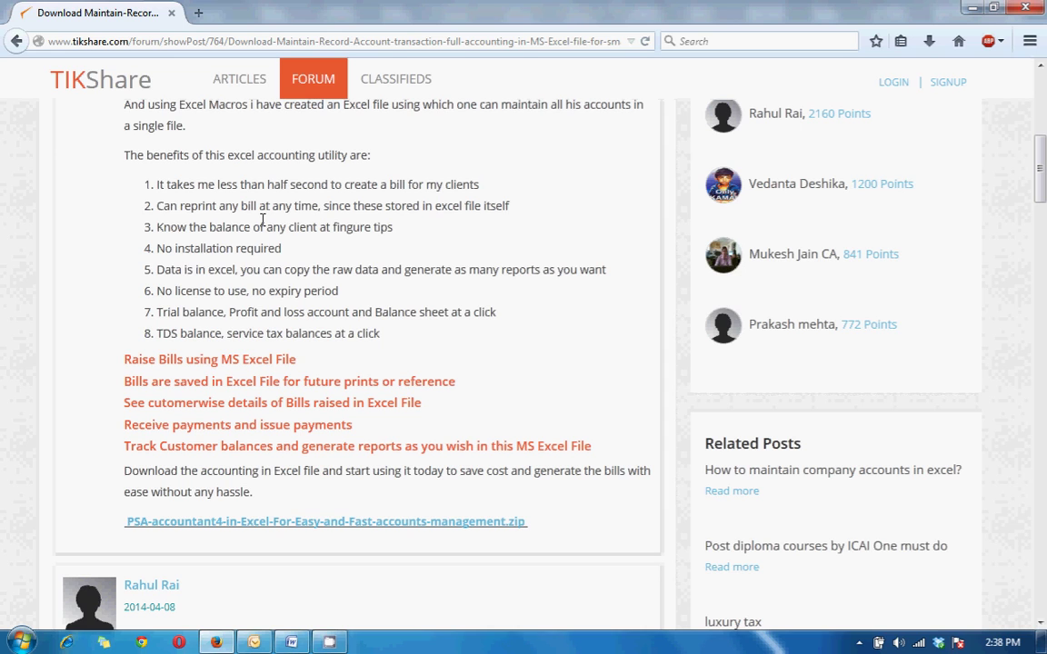
{"action": "left_click", "coordinate": [289, 521]}
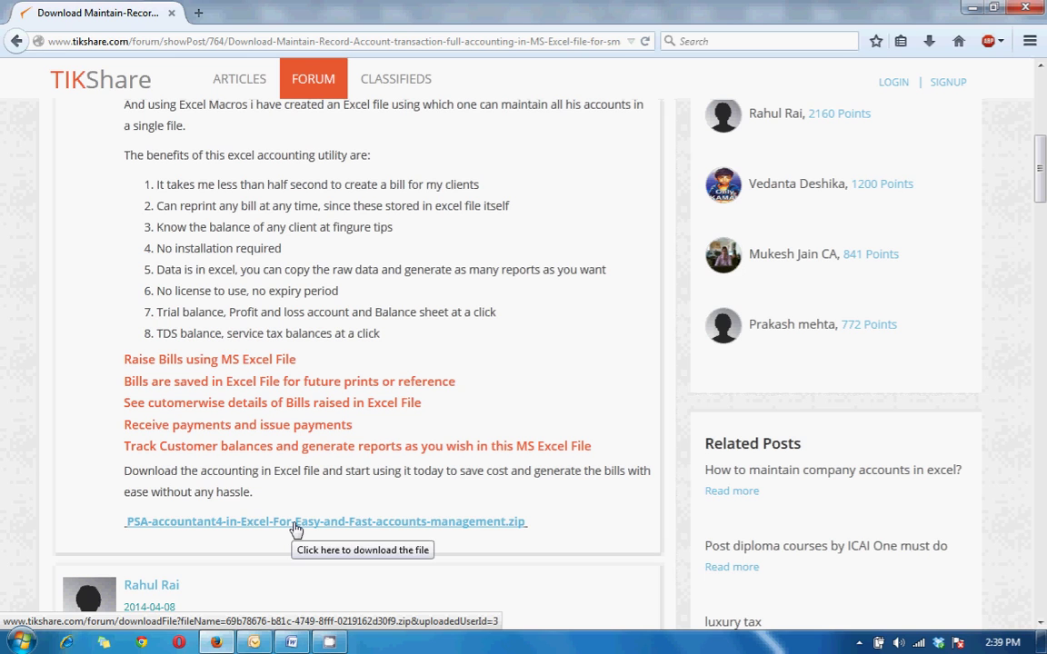
{"action": "left_click", "coordinate": [296, 529]}
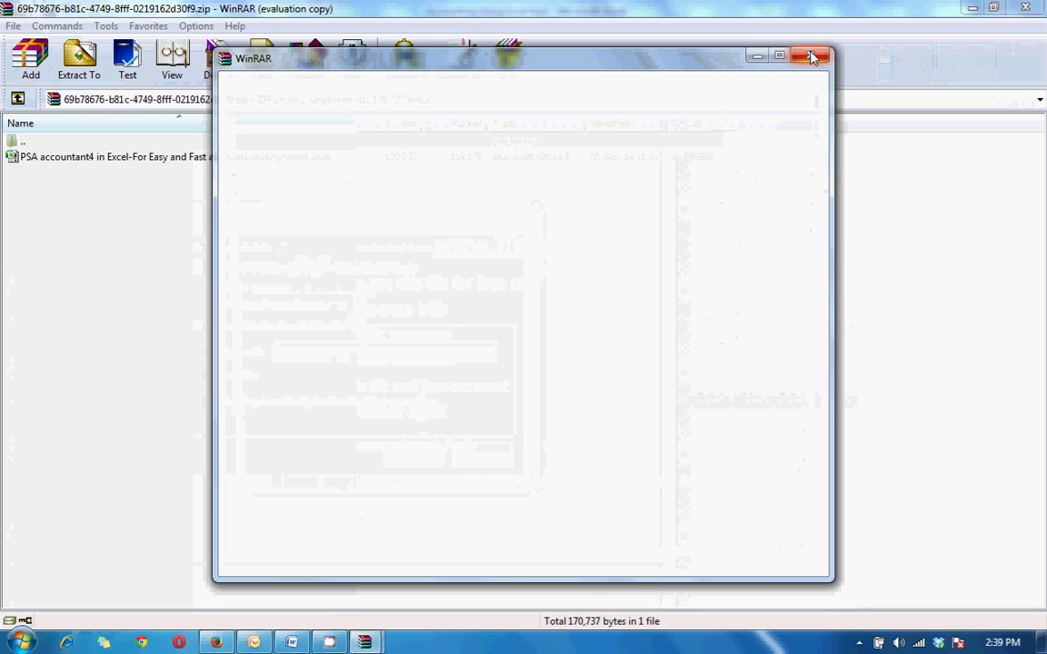
- Open the PSA accountant4 .xlsm workbook from the WinRAR archive in Excel
{"action": "left_click", "coordinate": [54, 159]}
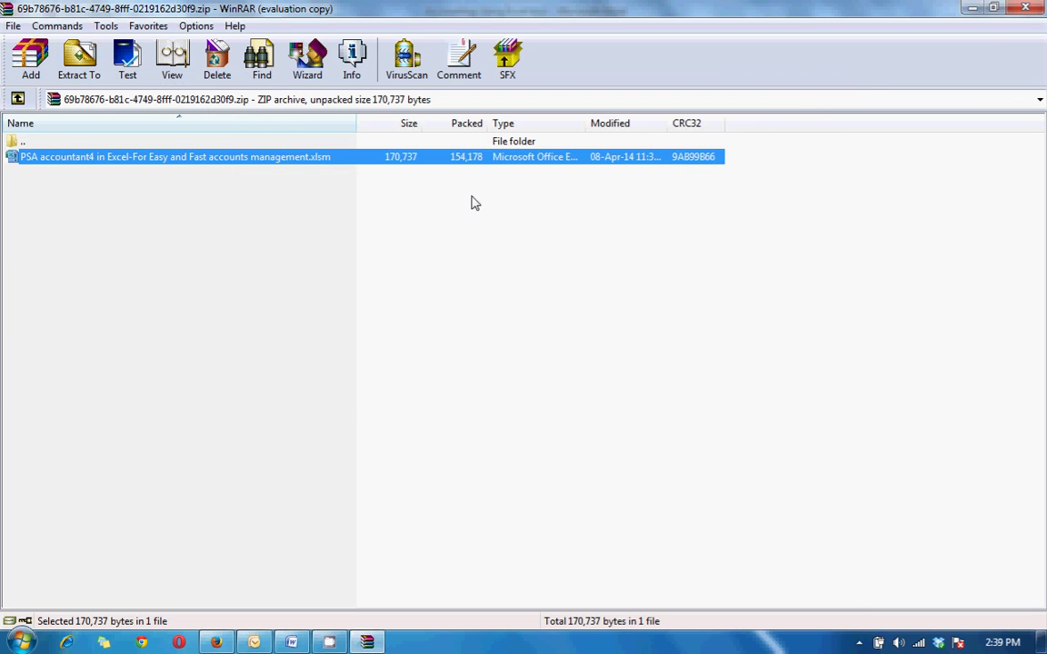
{"action": "key", "text": "Return"}
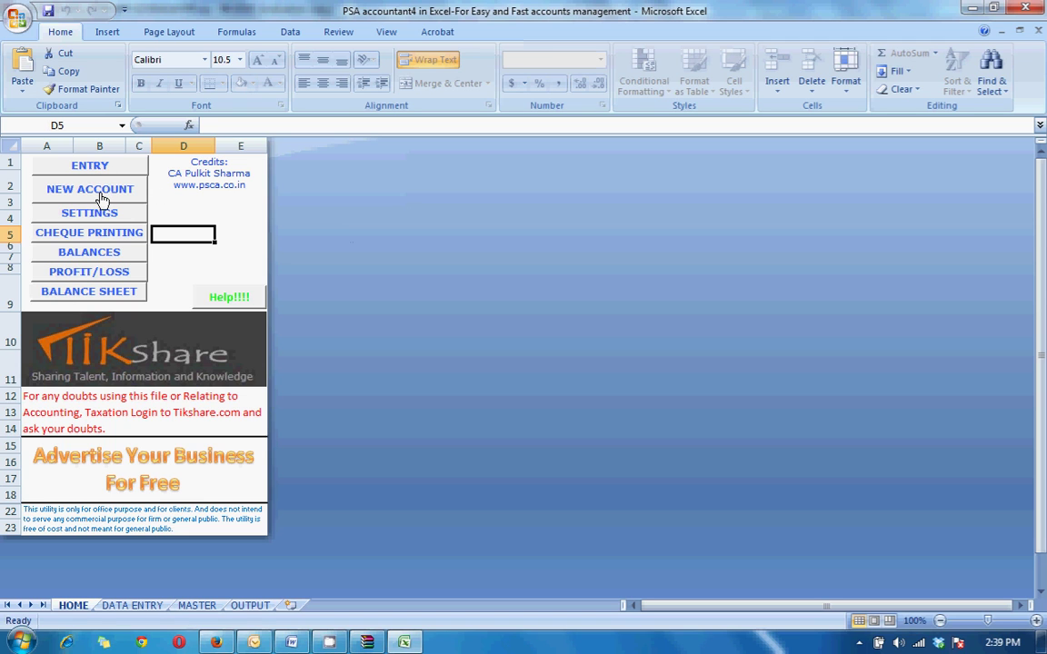
- Choose Enable all macros in Trust Center Macro Settings, then go to the SETTINGS section
{"action": "left_click", "coordinate": [17, 20]}
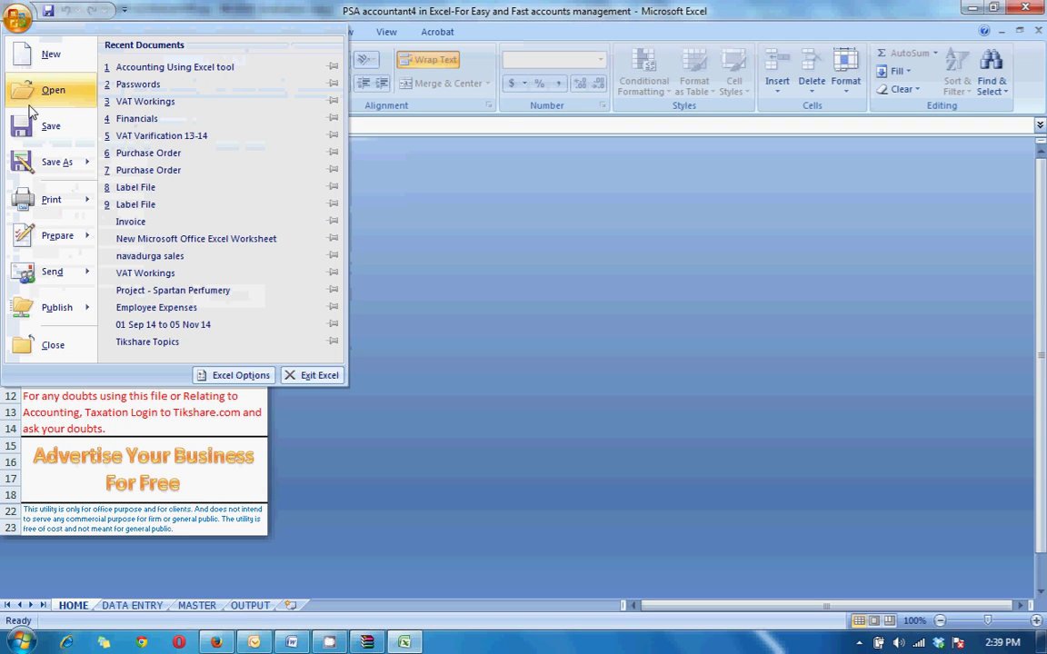
{"action": "left_click", "coordinate": [199, 377]}
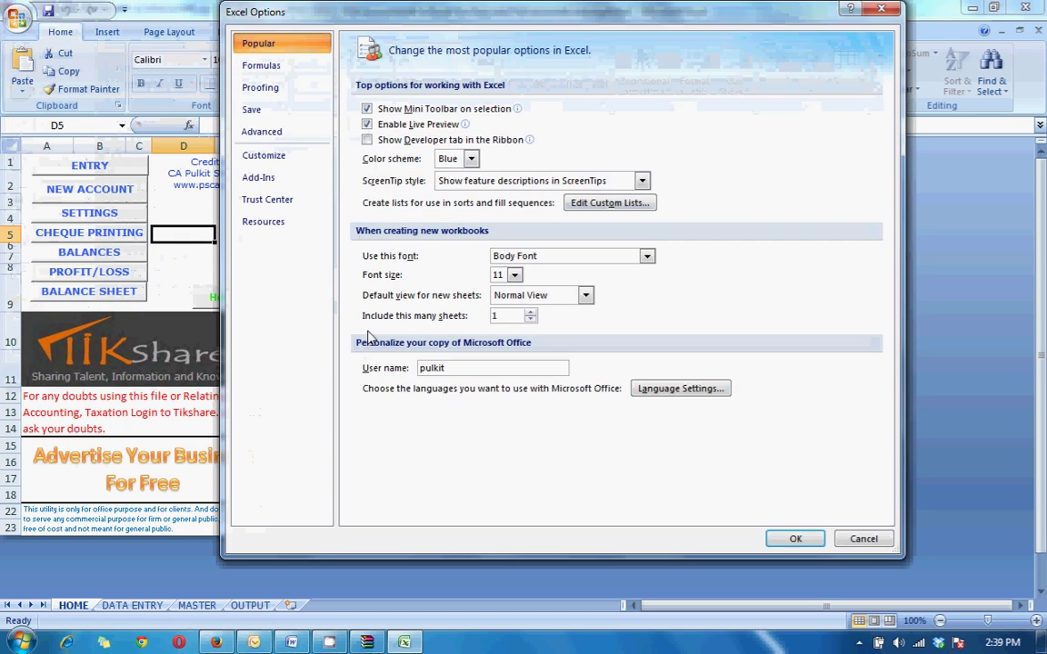
{"action": "left_click", "coordinate": [268, 199]}
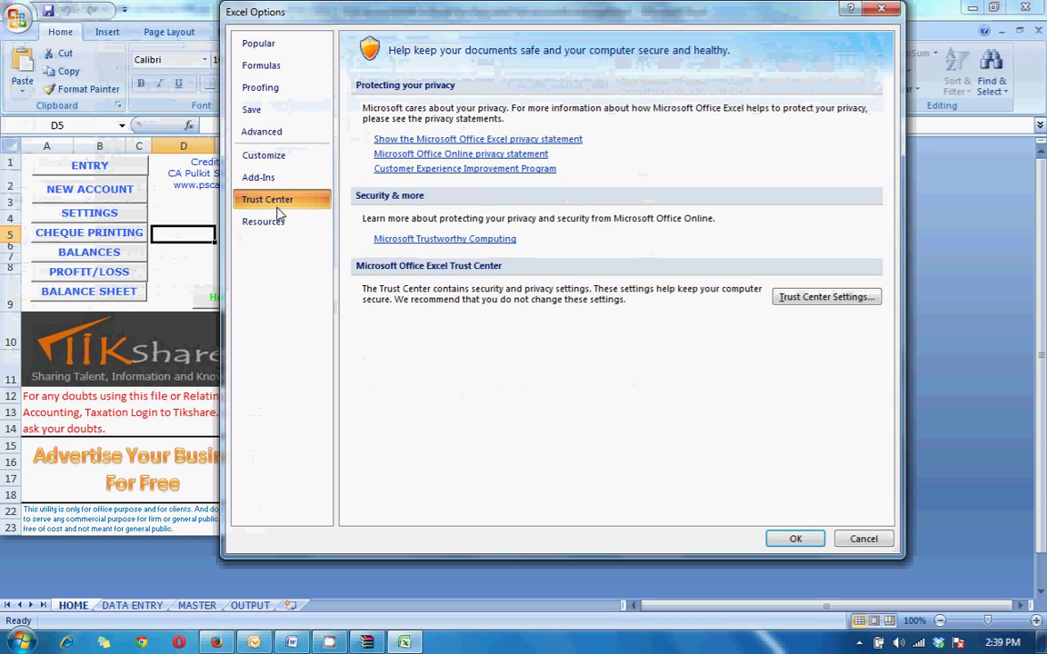
{"action": "left_click", "coordinate": [806, 297]}
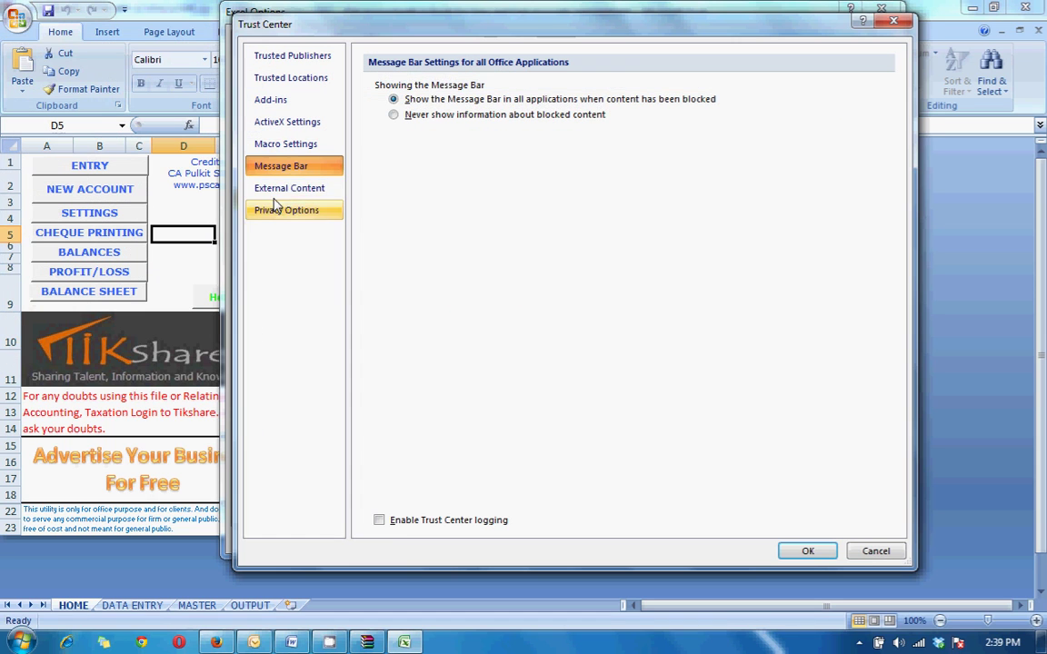
{"action": "left_click", "coordinate": [262, 143]}
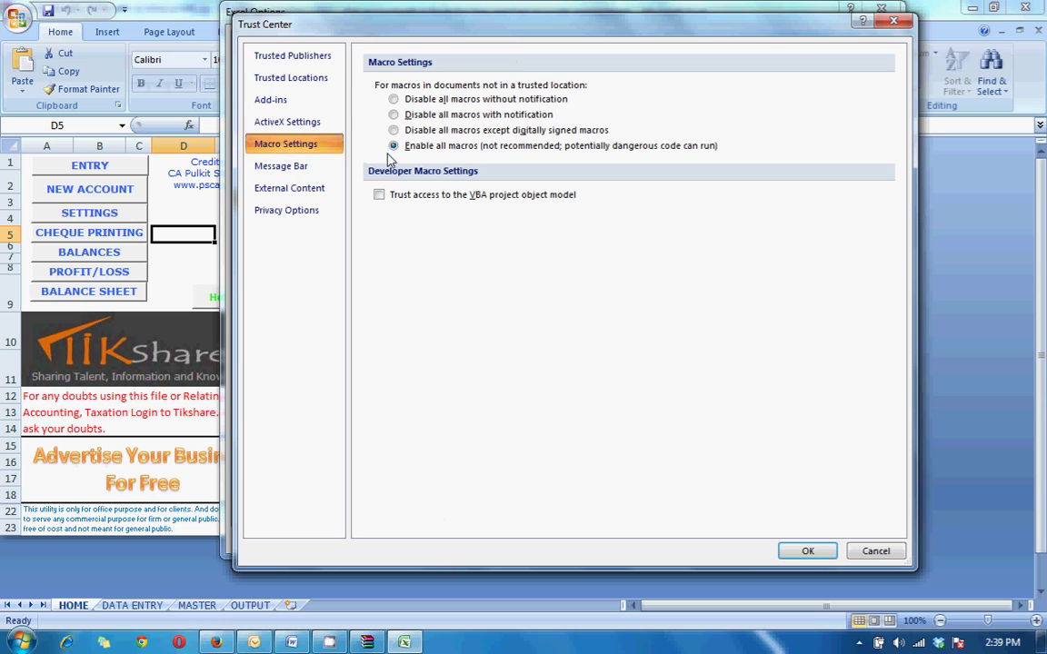
{"action": "left_click", "coordinate": [404, 145]}
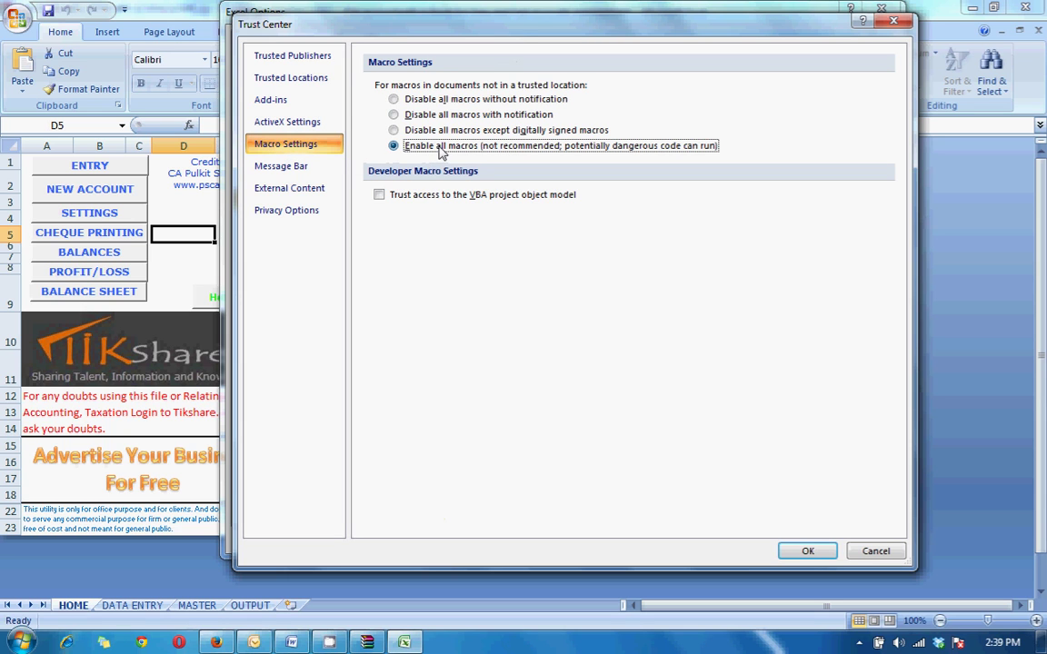
{"action": "left_click", "coordinate": [800, 549]}
{"action": "left_click", "coordinate": [794, 535]}
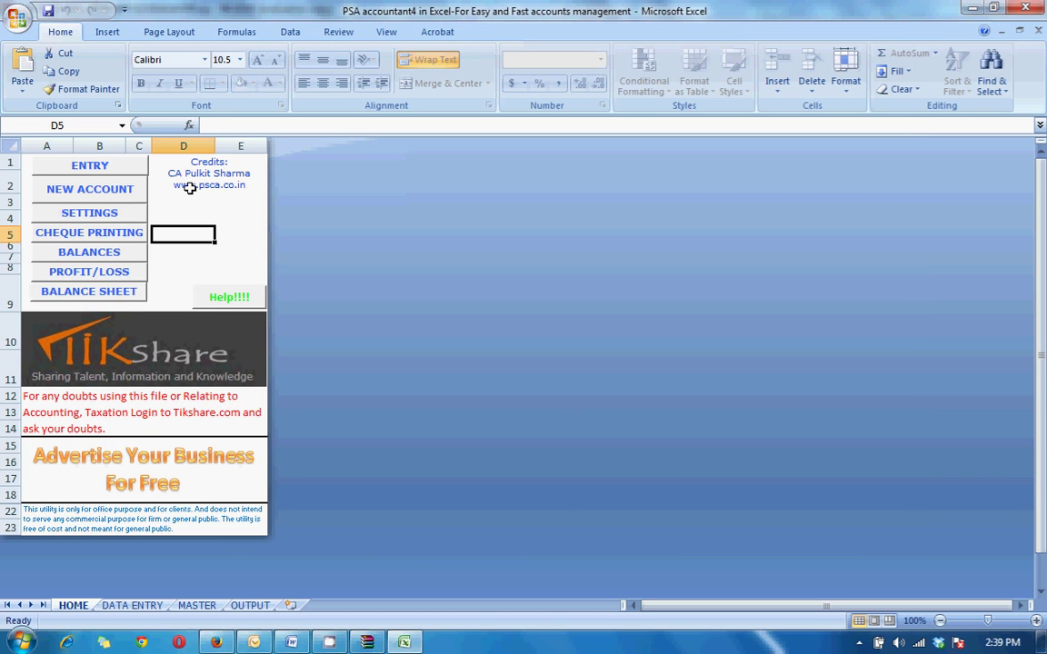
{"action": "left_click", "coordinate": [77, 214]}
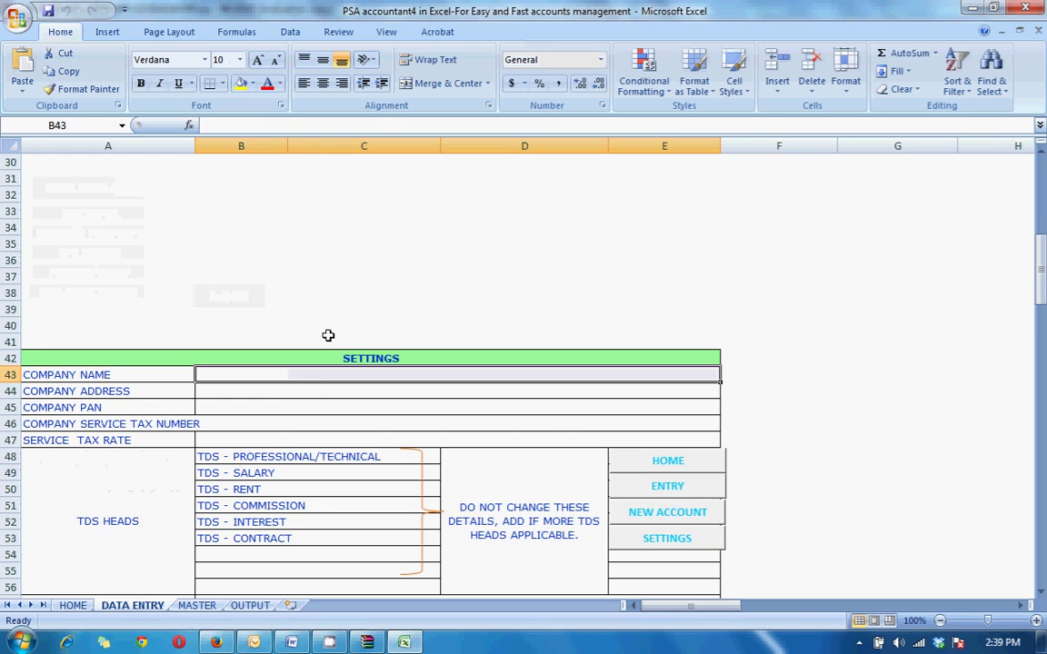
- Enter the company name 'Example Pvt Ltd' and a Bangalore, Bangalore address
{"action": "scroll", "coordinate": [322, 364], "scroll_direction": "down", "scroll_amount": 3}
{"action": "left_click", "coordinate": [220, 228]}
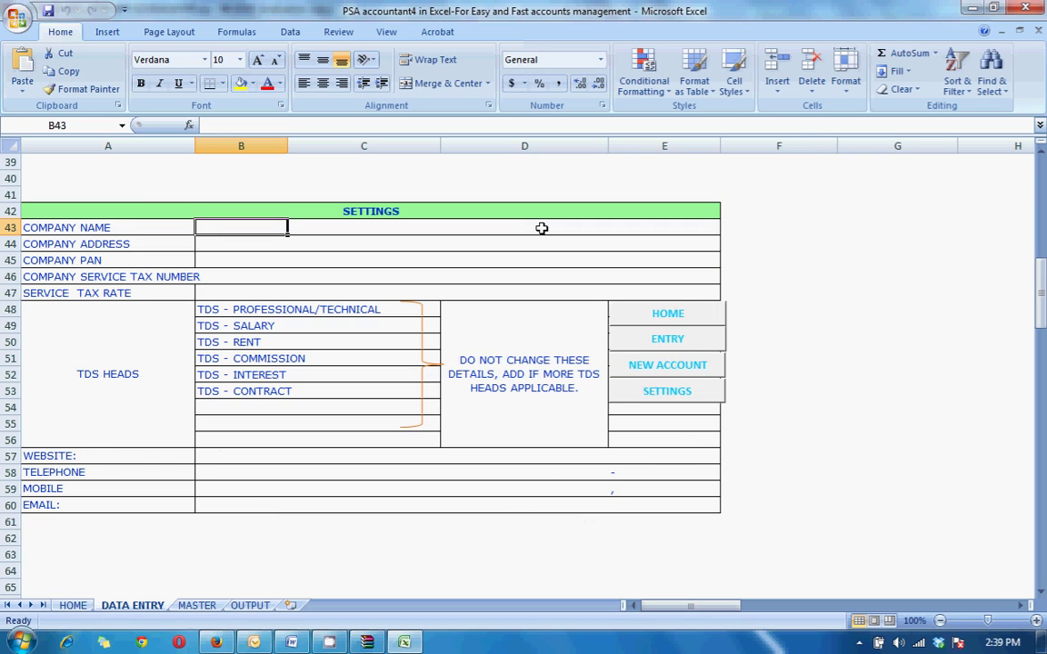
{"action": "type", "text": "Example "}
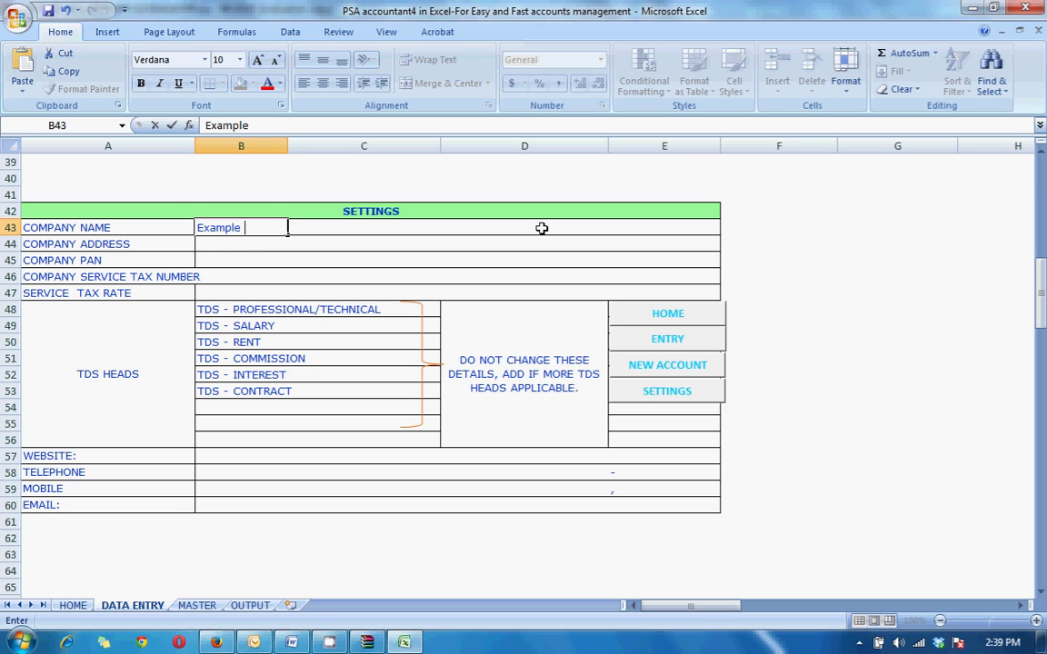
{"action": "type", "text": "Pvt Ltd"}
{"action": "key", "text": "Return"}
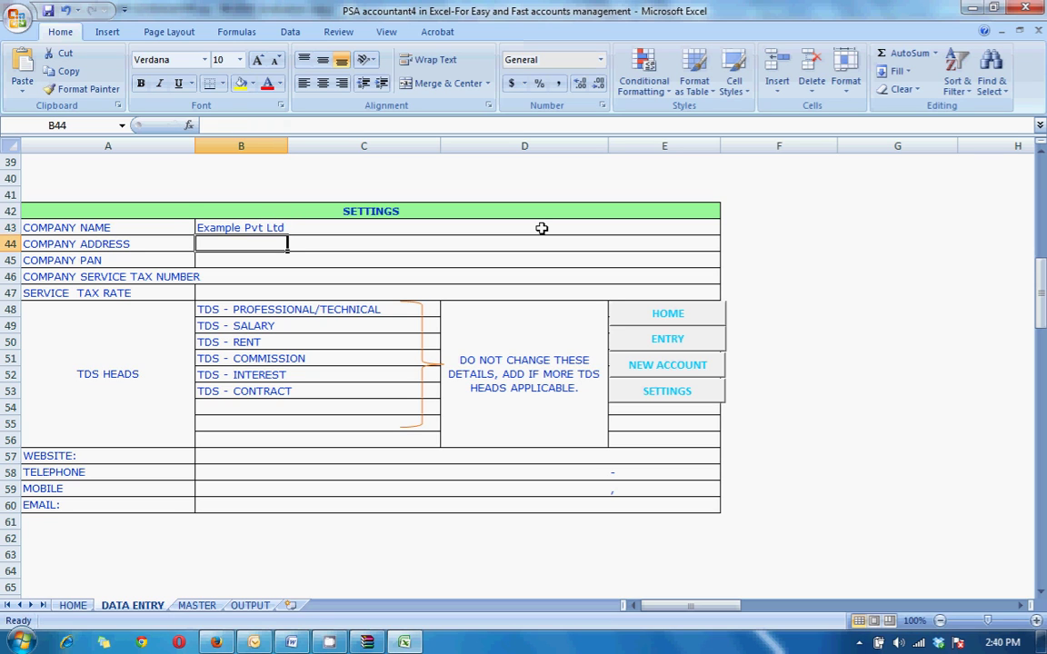
{"action": "type", "text": "Bangalore"}
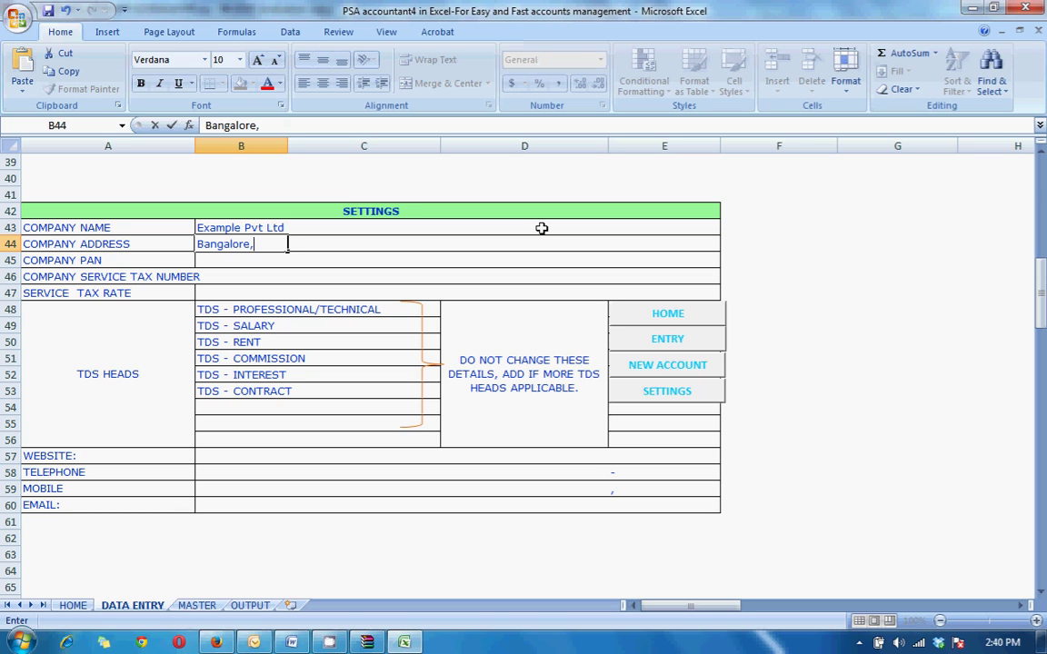
{"action": "type", "text": ","}
{"action": "key", "text": "Right"}
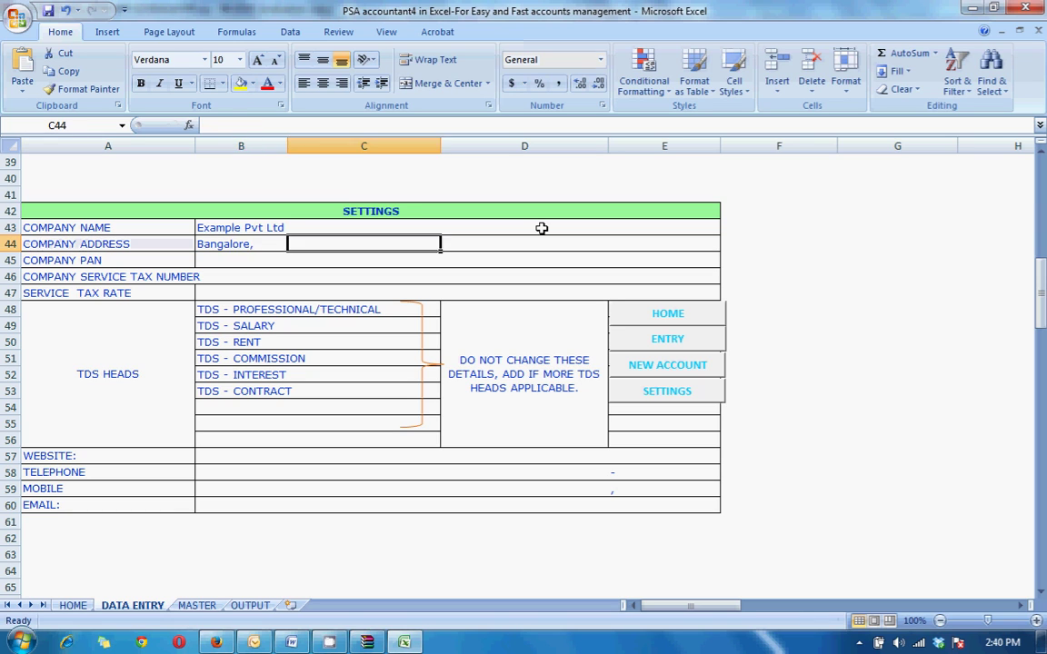
{"action": "key", "text": "Left"}
{"action": "key", "text": "F2"}
{"action": "key", "text": "shift+Home"}
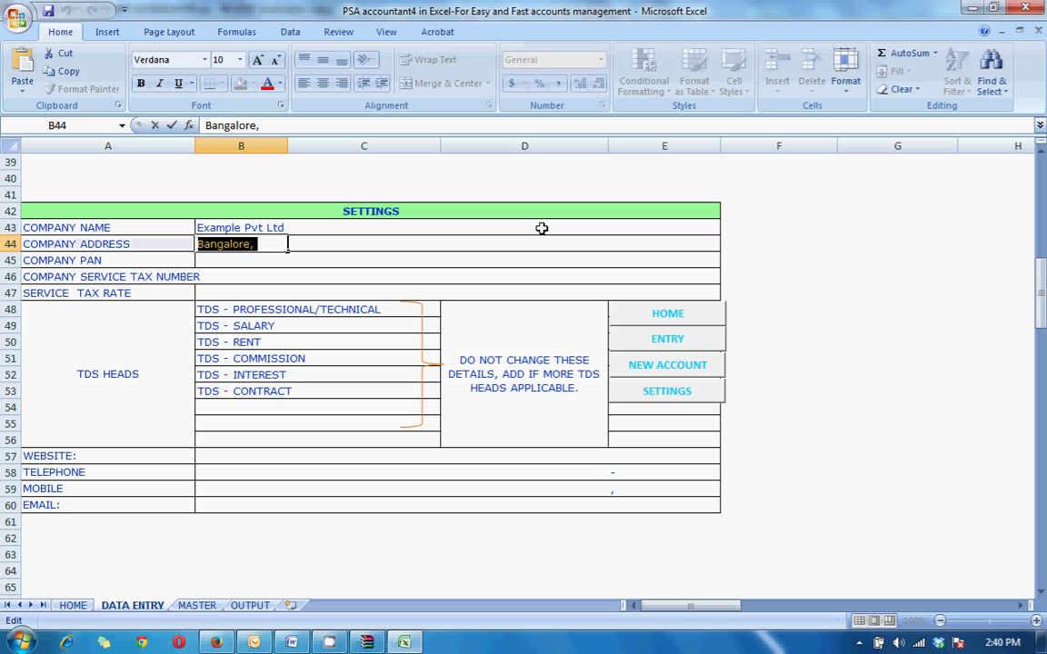
{"action": "key", "text": "ctrl+c"}
{"action": "key", "text": "End"}
{"action": "key", "text": "ctrl+v"}
{"action": "key", "text": "ctrl+v"}
{"action": "key", "text": "ctrl+v"}
{"action": "key", "text": "ctrl+v"}
{"action": "key", "text": "ctrl+v"}
{"action": "key", "text": "ctrl+v"}
{"action": "key", "text": "ctrl+v"}
{"action": "key", "text": "ctrl+v"}
{"action": "key", "text": "ctrl+v"}
{"action": "key", "text": "ctrl+v"}
{"action": "key", "text": "Return"}
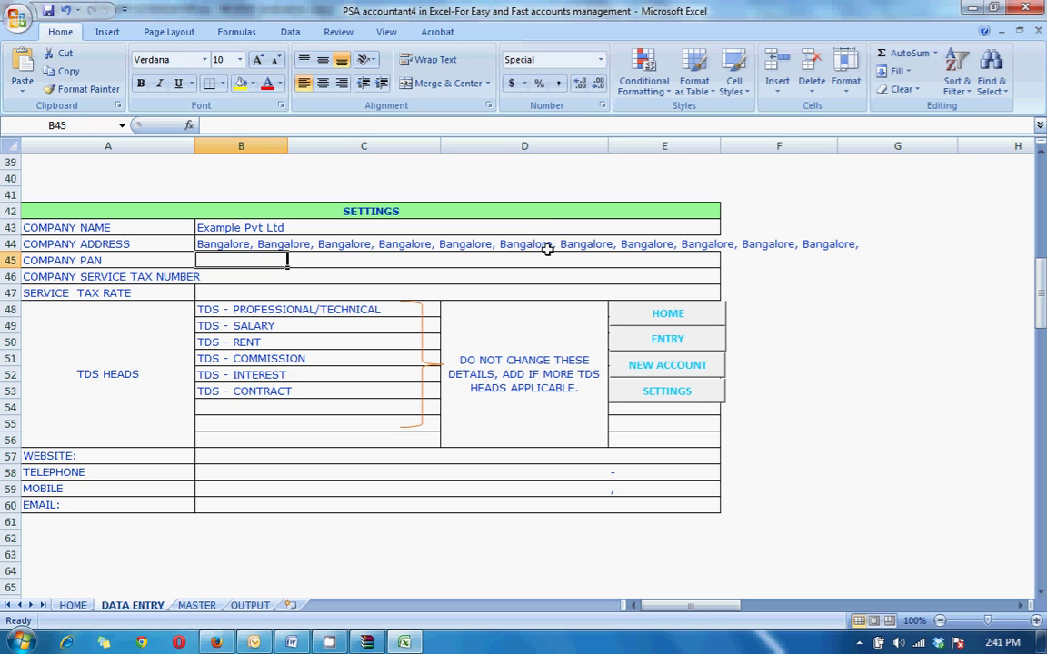
- Enter the company PAN and a service tax number made from the PAN plus 'ST'
{"action": "type", "text": "ABCD1234G"}
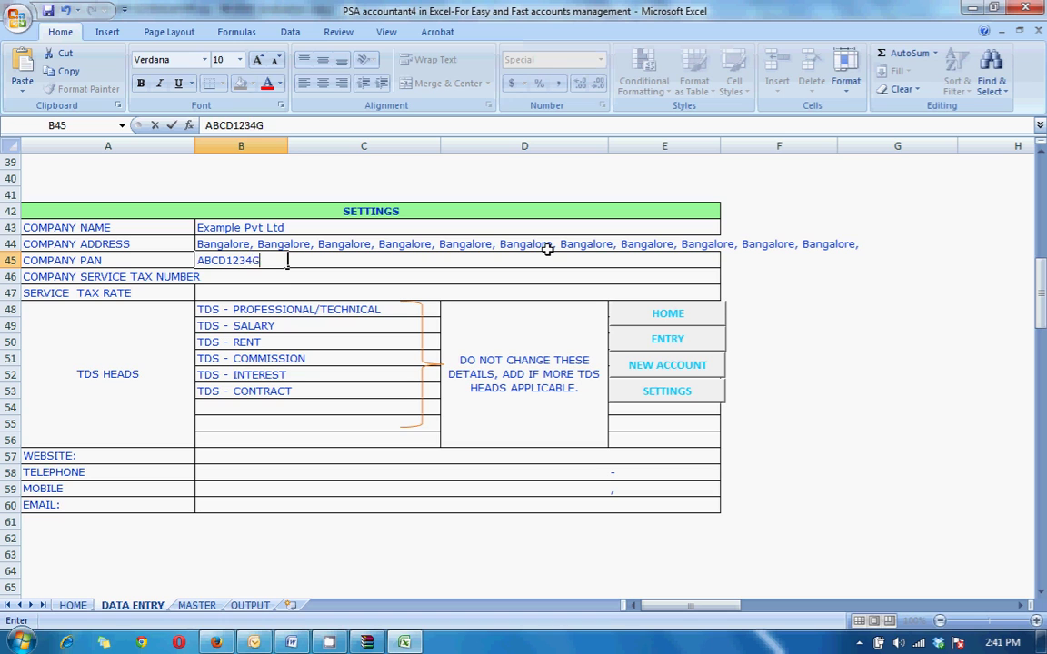
{"action": "key", "text": "Return"}
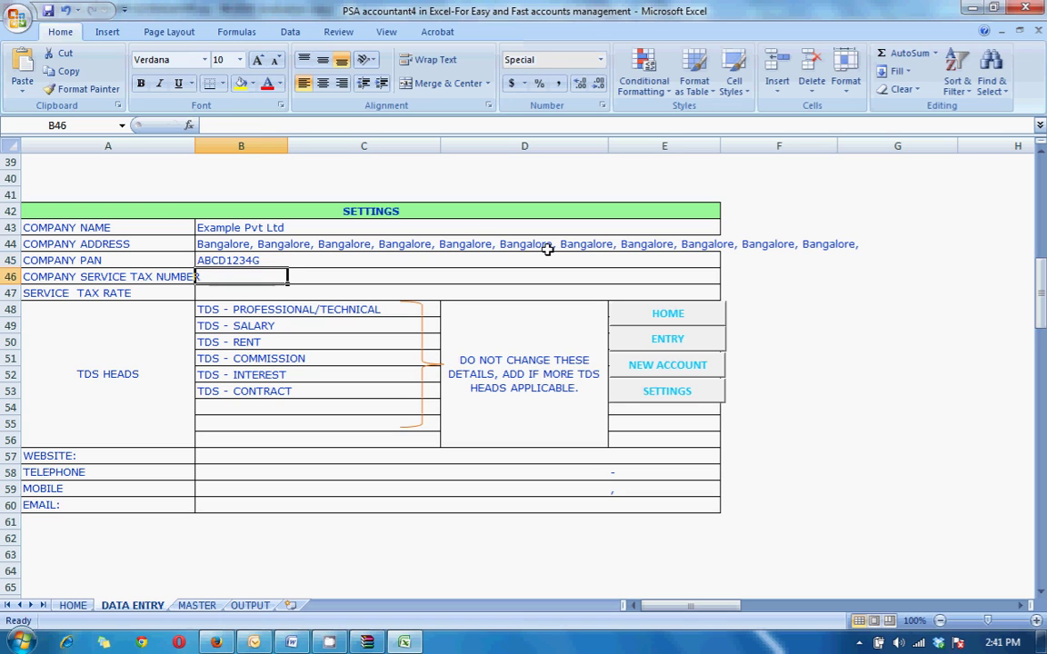
{"action": "key", "text": "ctrl+d"}
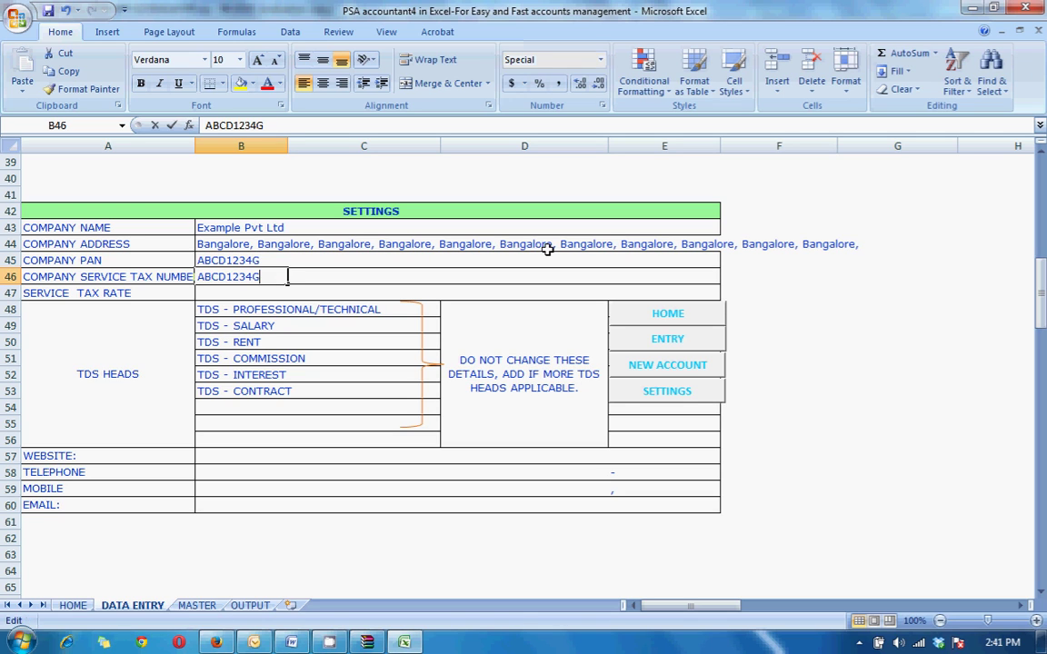
{"action": "key", "text": "F2"}
{"action": "type", "text": "ST"}
{"action": "key", "text": "Return"}
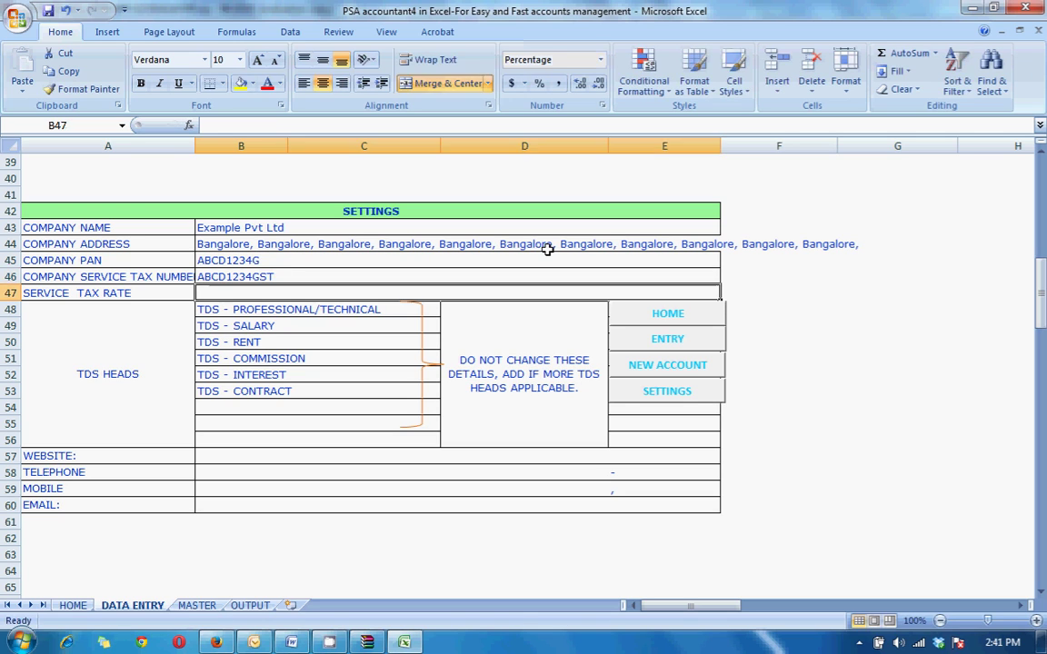
{"action": "key", "text": "Down"}
{"action": "key", "text": "Down"}
{"action": "key", "text": "Down"}
{"action": "key", "text": "Down"}
{"action": "key", "text": "Down"}
{"action": "key", "text": "Down"}
{"action": "key", "text": "Down"}
{"action": "key", "text": "Down"}
{"action": "key", "text": "Down"}
{"action": "key", "text": "Down"}
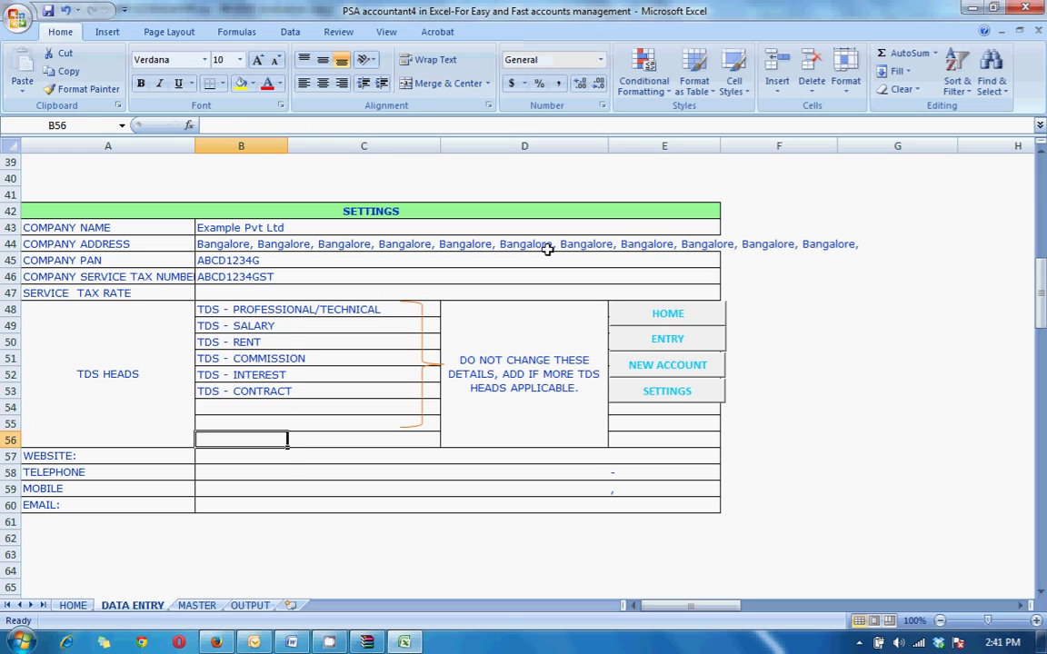
{"action": "type", "text": "www"}
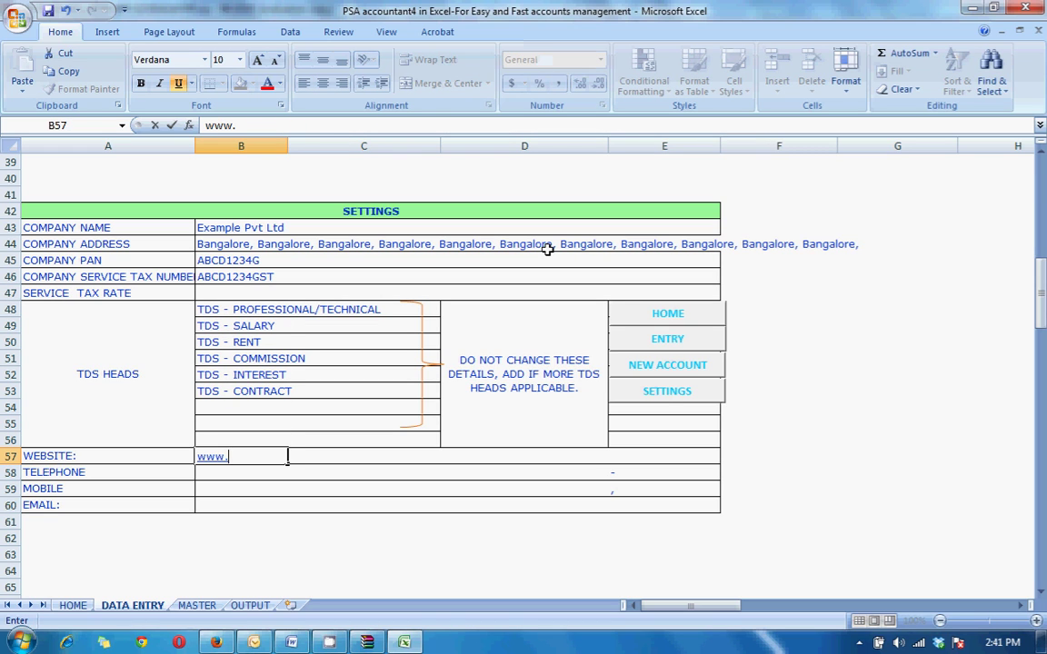
{"action": "type", "text": ".example.com"}
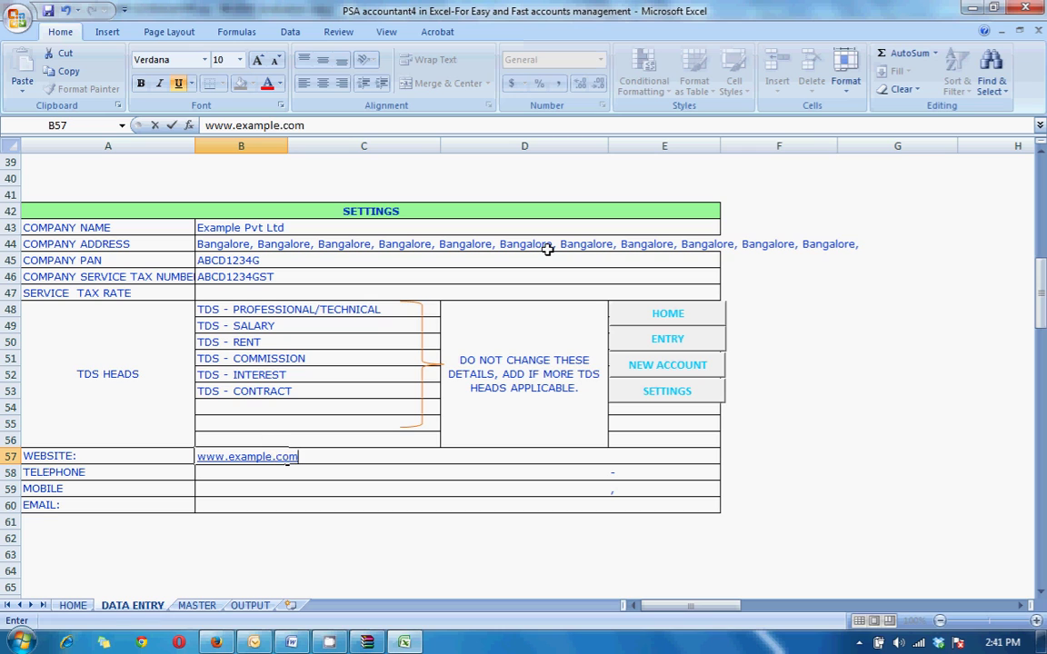
{"action": "key", "text": "Return"}
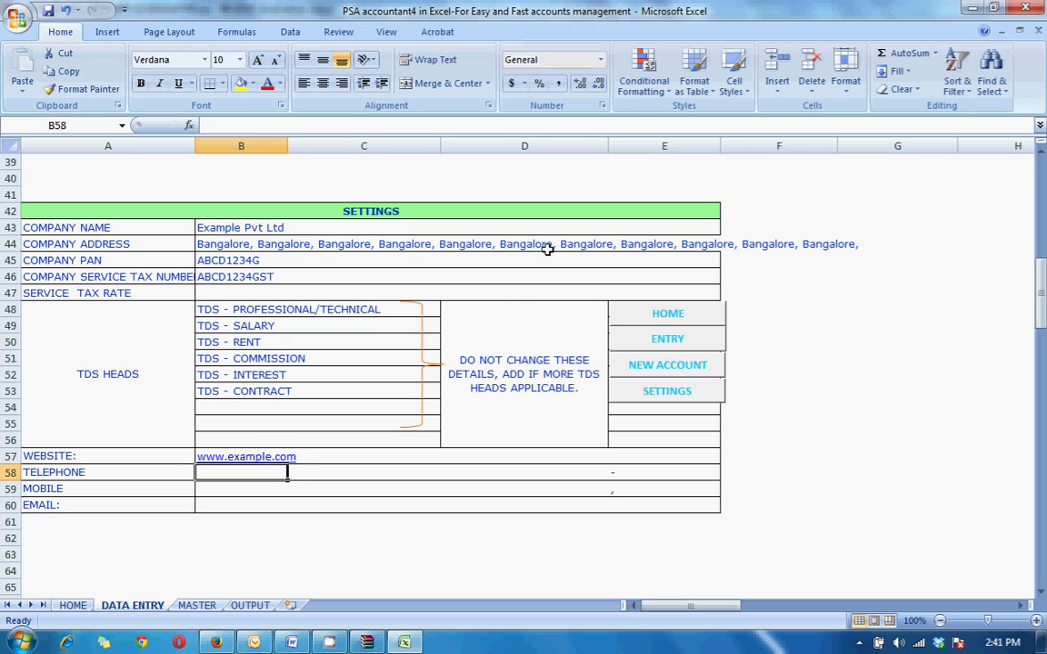
{"action": "type", "text": "99999999999"}
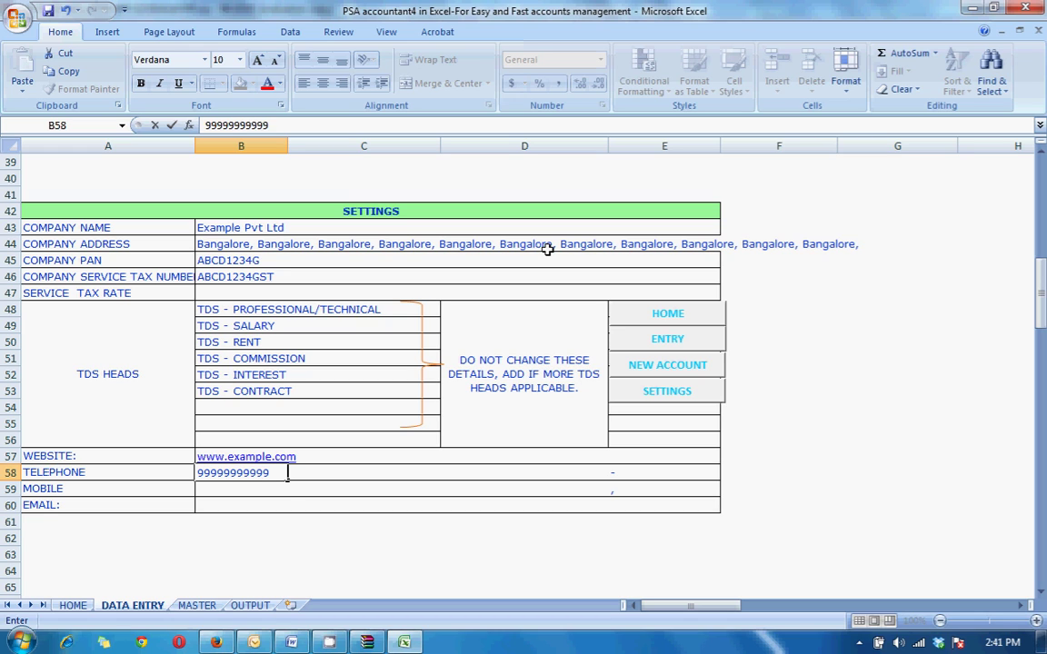
{"action": "key", "text": "Return"}
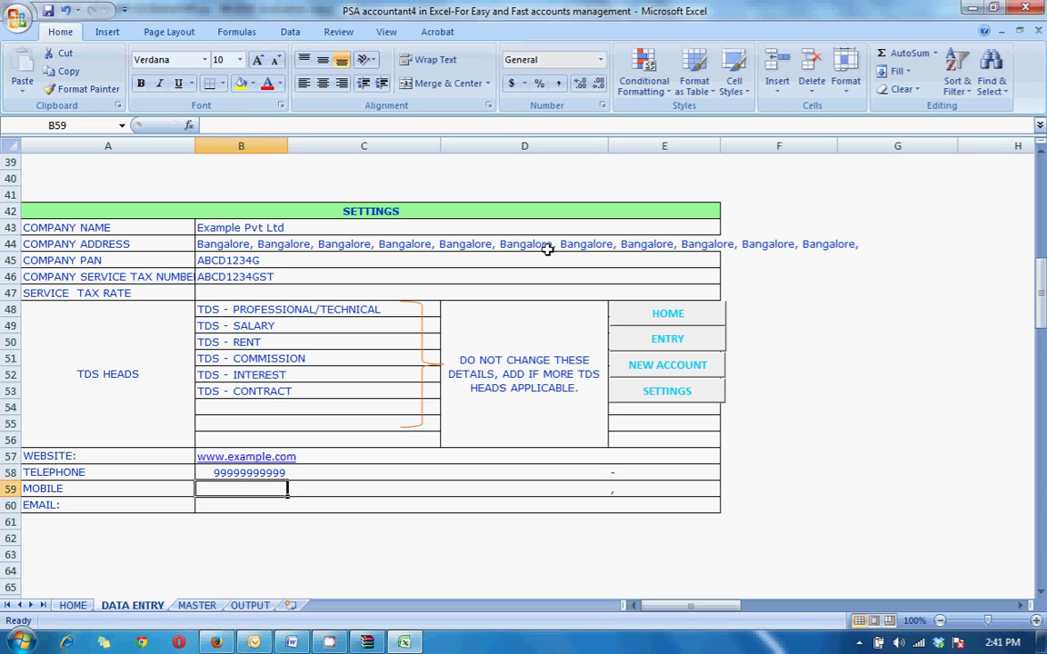
{"action": "type", "text": "999999999"}
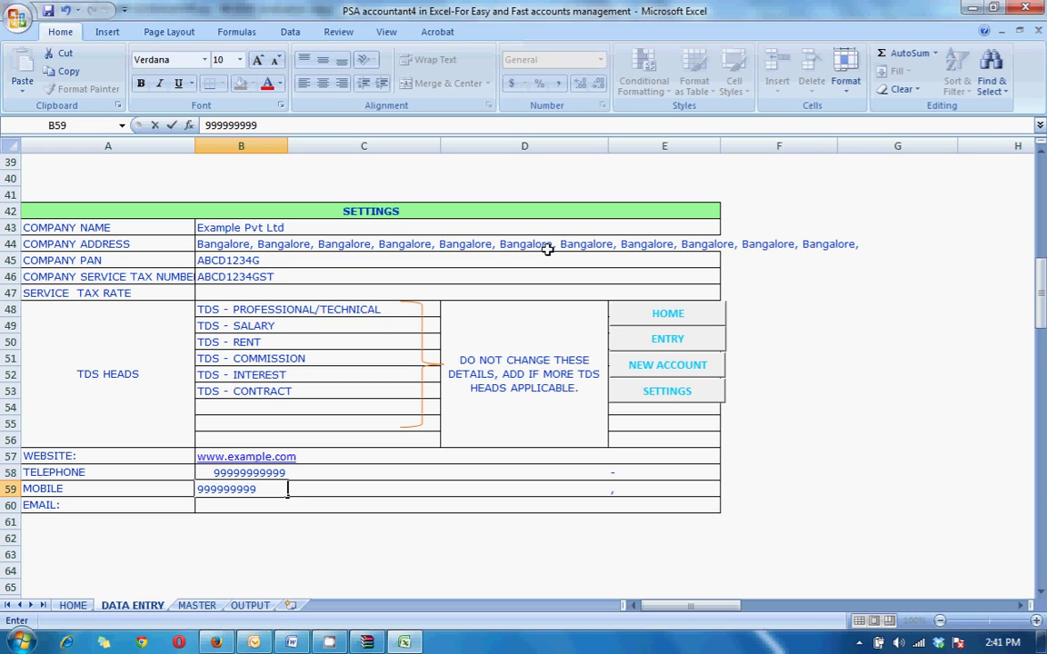
{"action": "key", "text": "Return"}
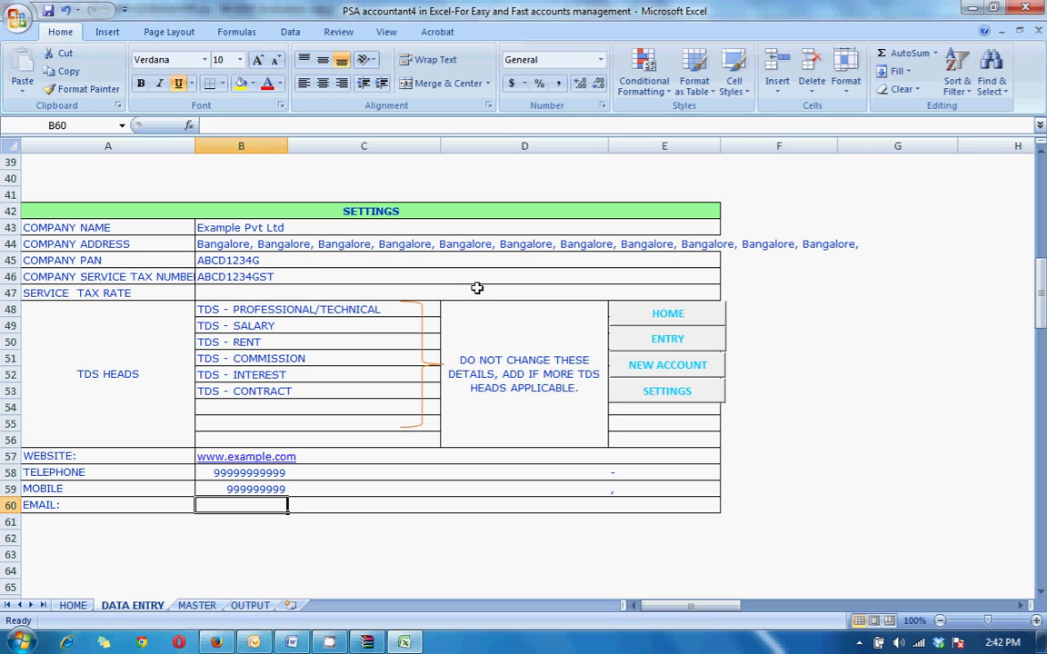
- Start a new Party Account named Example
{"action": "left_click", "coordinate": [676, 373]}
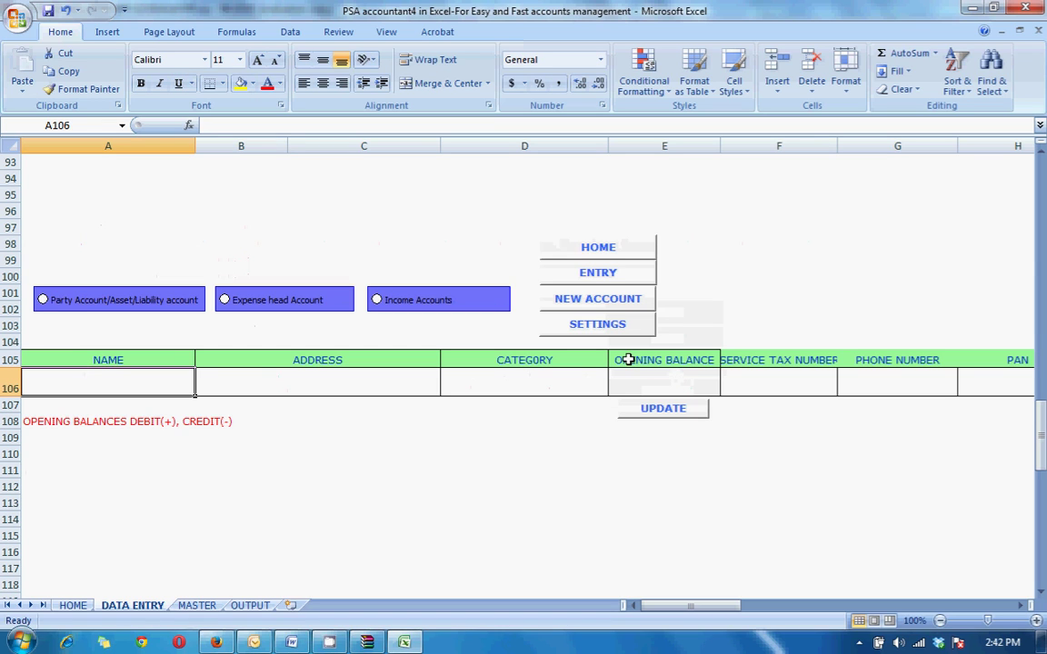
{"action": "left_click", "coordinate": [43, 301]}
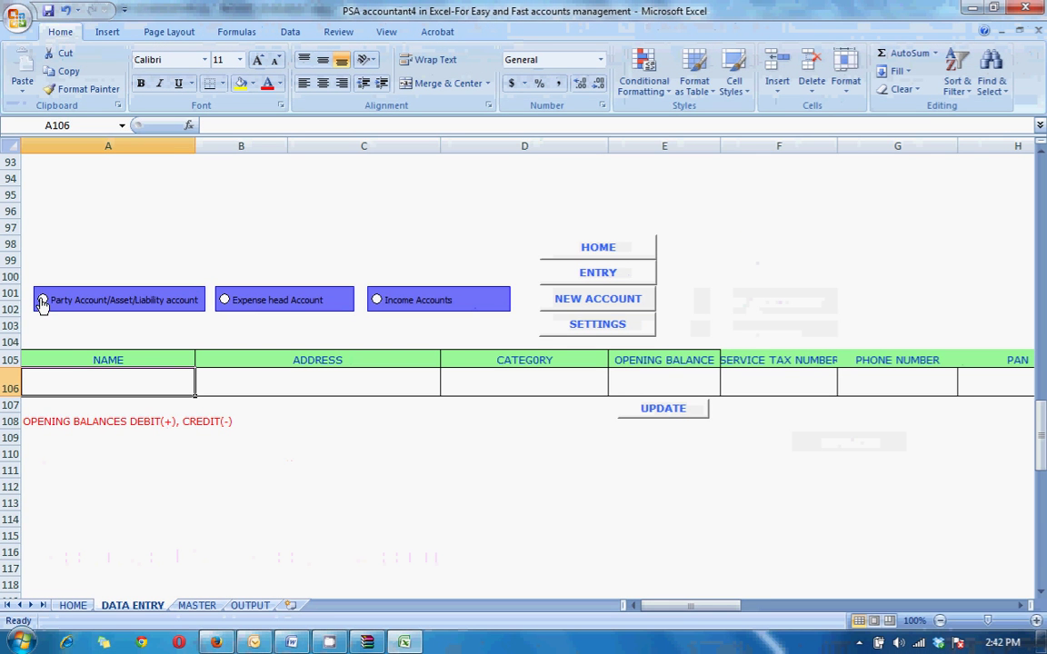
{"action": "left_click", "coordinate": [44, 299]}
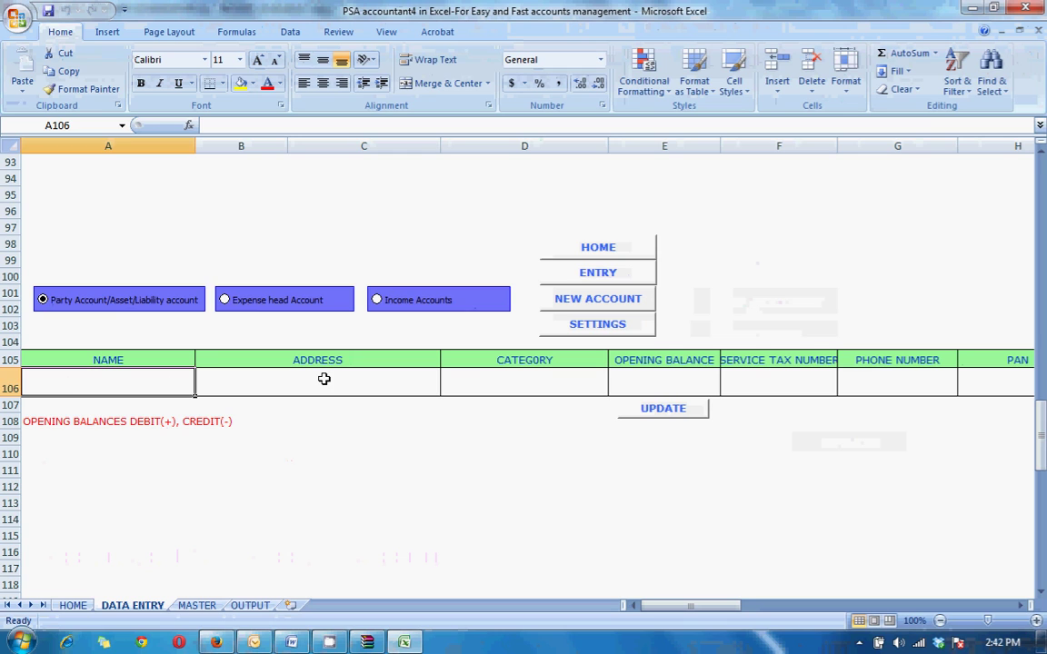
{"action": "type", "text": "Example"}
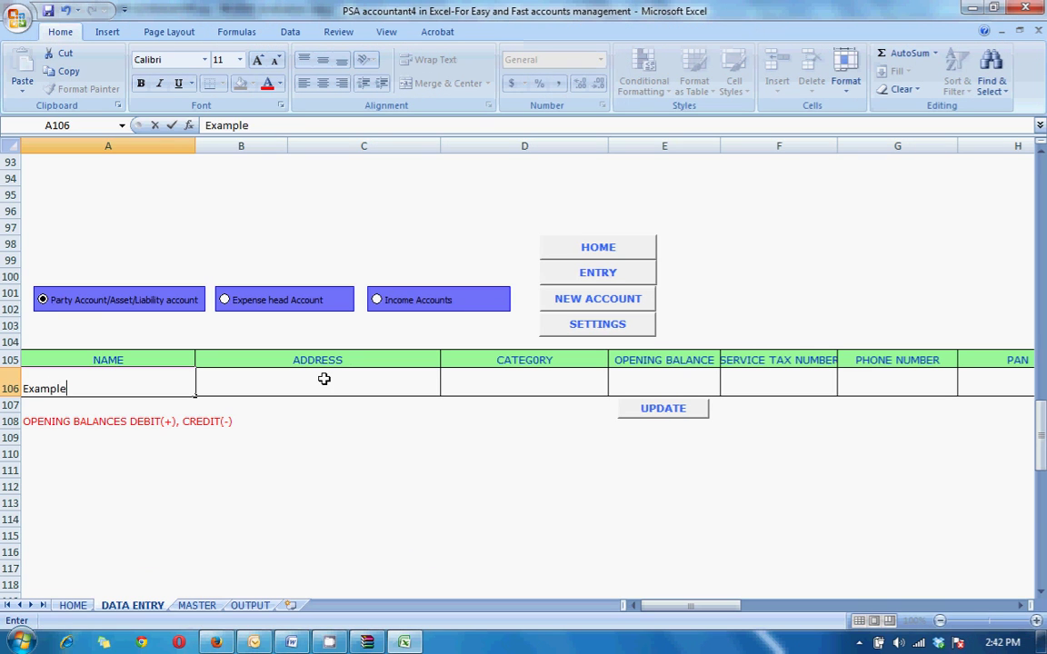
{"action": "key", "text": "Return"}
- Give the Example account a Bangalore address and save it with UPDATE, accepting the warning
{"action": "left_click", "coordinate": [319, 378]}
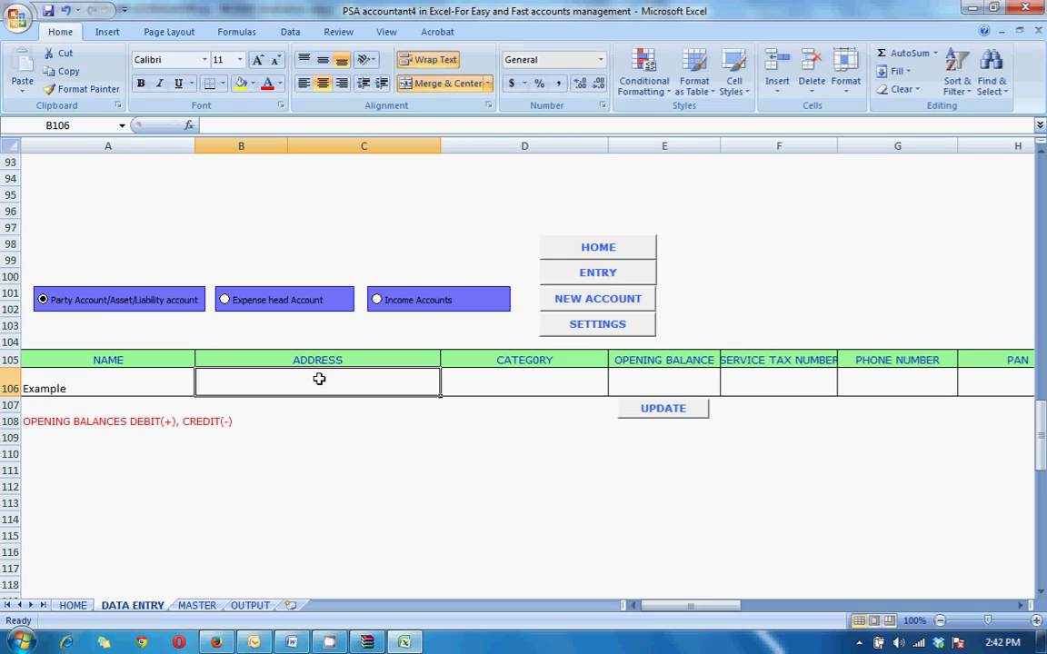
{"action": "double_click", "coordinate": [318, 378]}
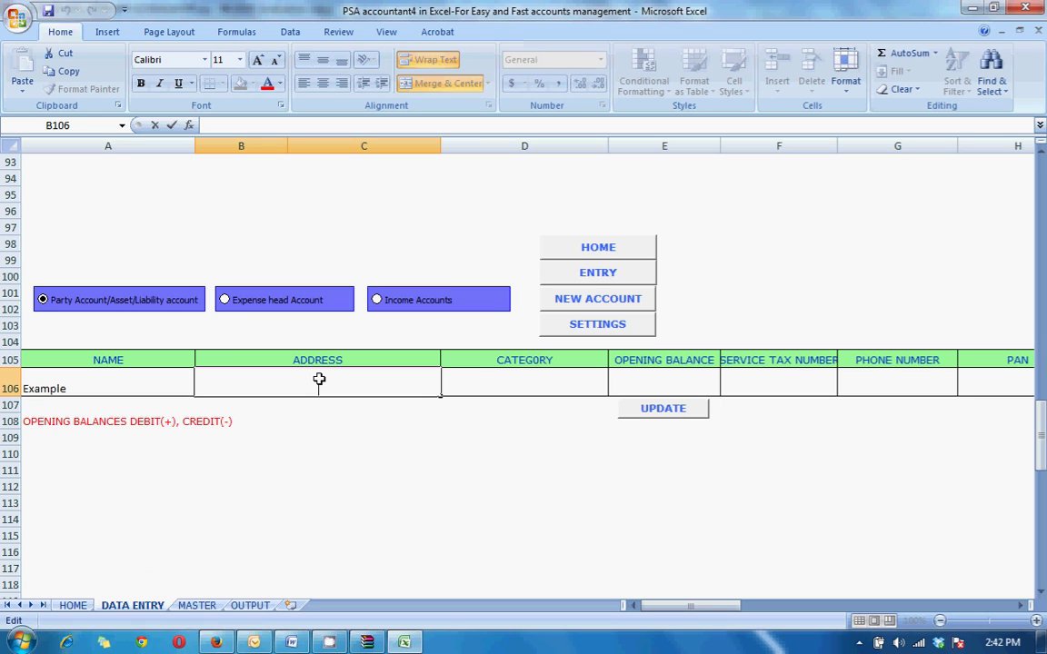
{"action": "type", "text": "Bangalore,"}
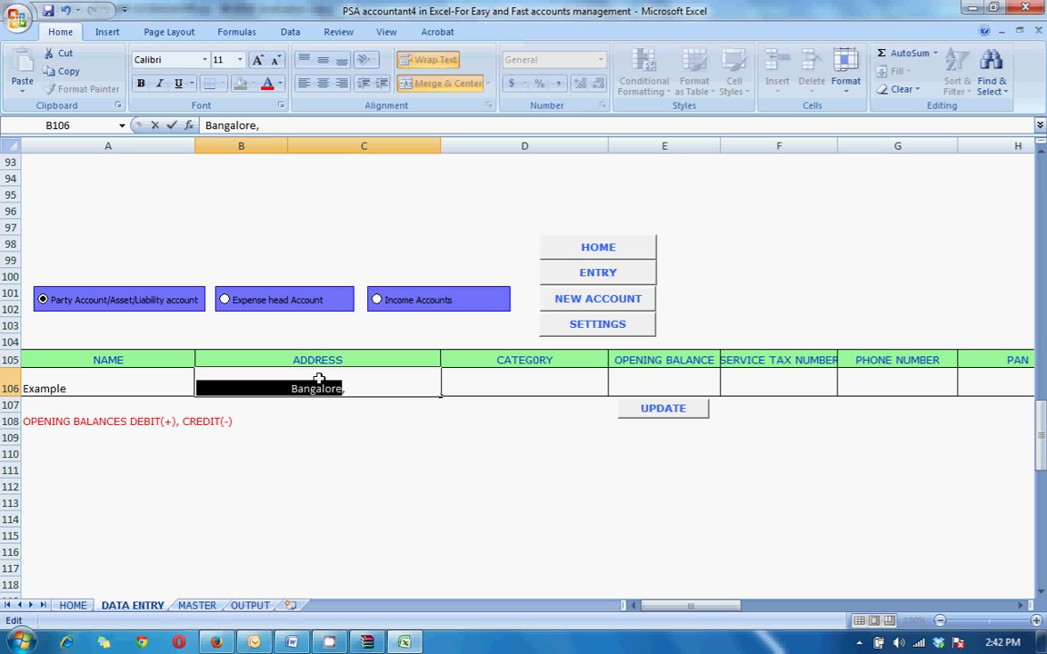
{"action": "key", "text": "ctrl+v"}
{"action": "key", "text": "ctrl+v"}
{"action": "key", "text": "ctrl+v"}
{"action": "key", "text": "ctrl+v"}
{"action": "key", "text": "ctrl+v"}
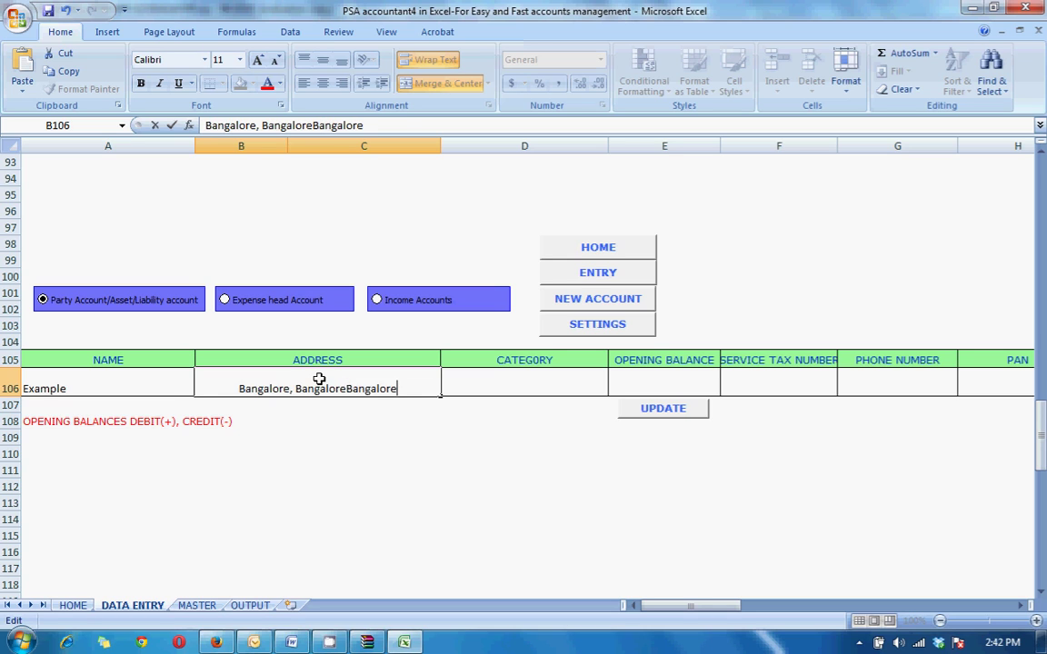
{"action": "key", "text": "Return"}
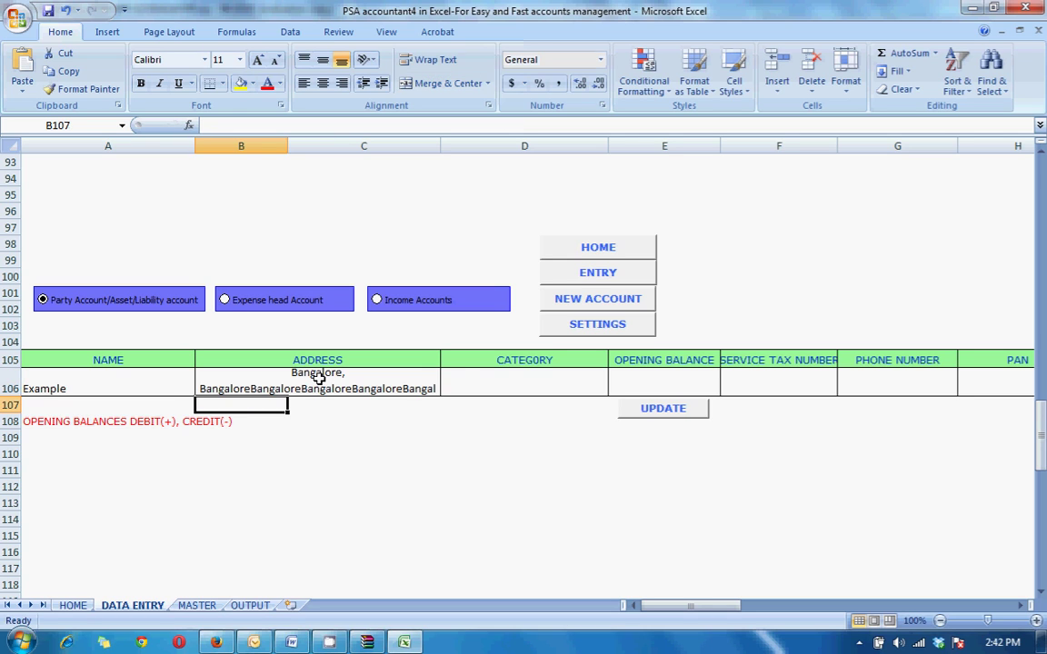
{"action": "left_click", "coordinate": [558, 383]}
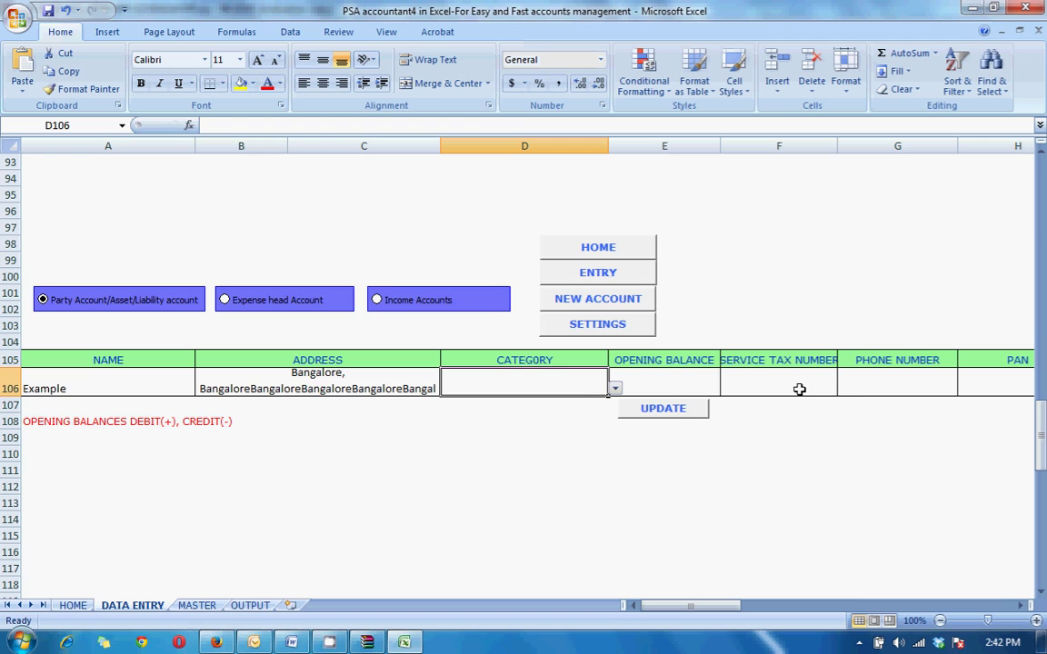
{"action": "left_click", "coordinate": [662, 410]}
{"action": "left_click", "coordinate": [494, 365]}
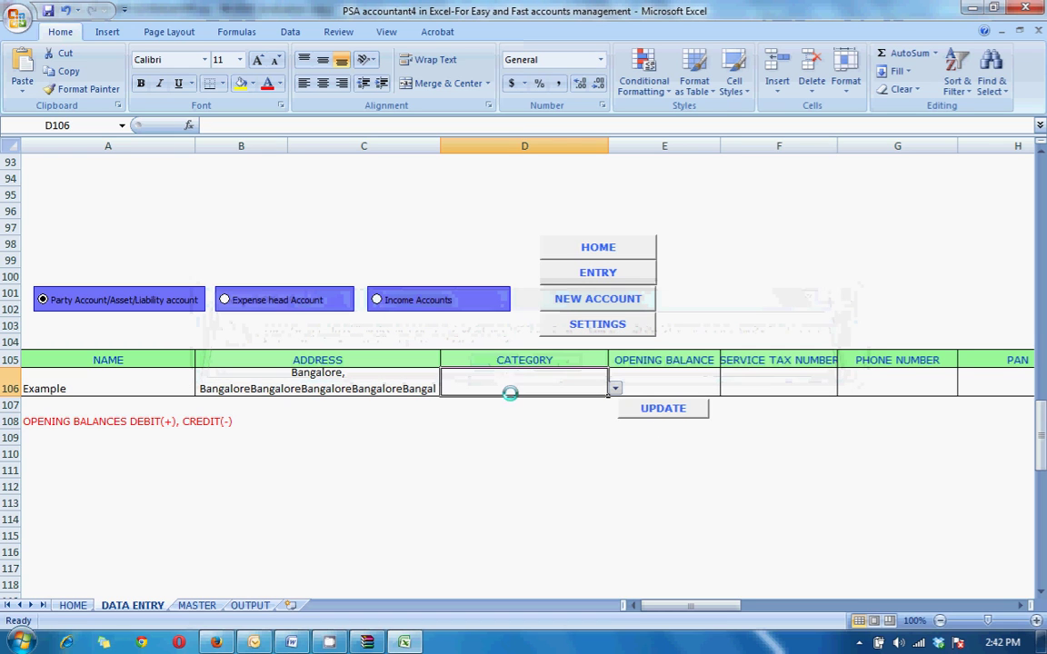
{"action": "left_click", "coordinate": [592, 276]}
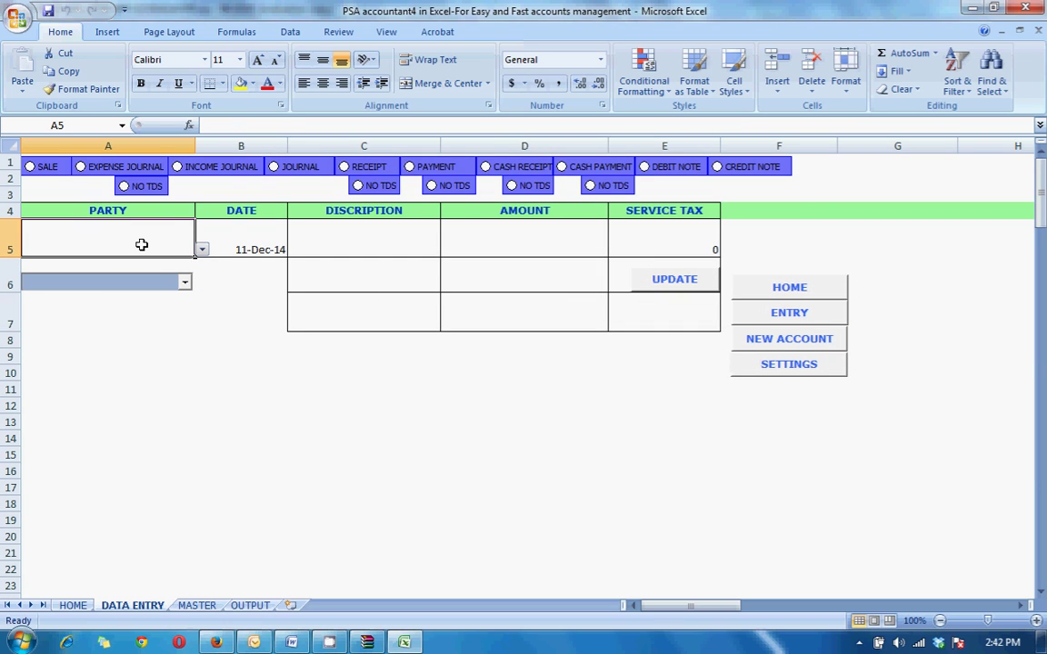
- Set the entry's party to Example
{"action": "left_click", "coordinate": [203, 250]}
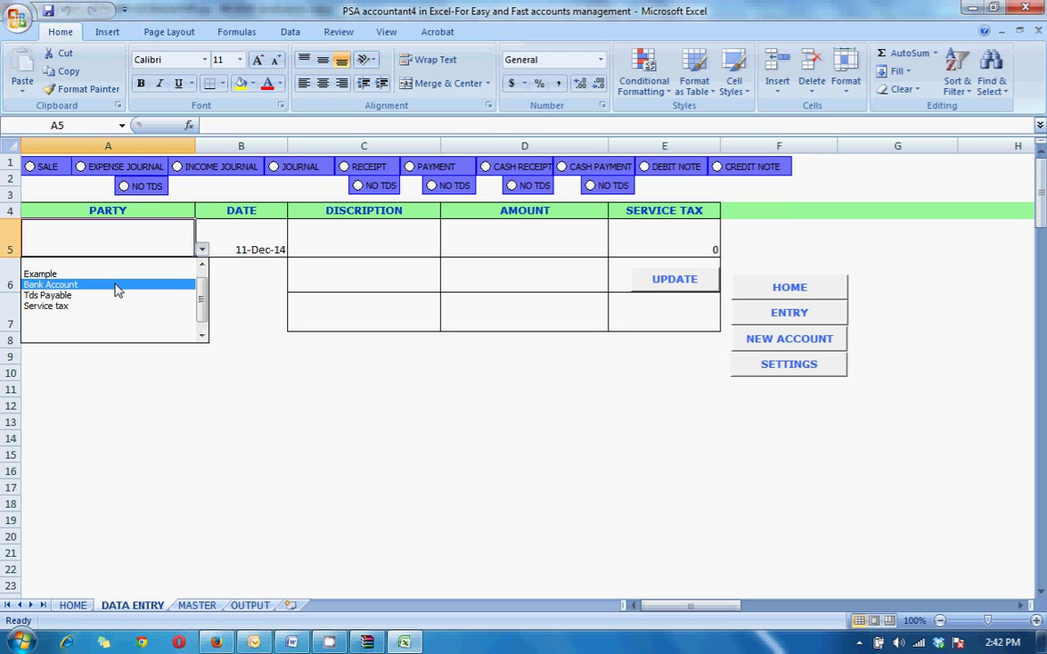
{"action": "scroll", "coordinate": [108, 289], "scroll_direction": "up", "scroll_amount": 1}
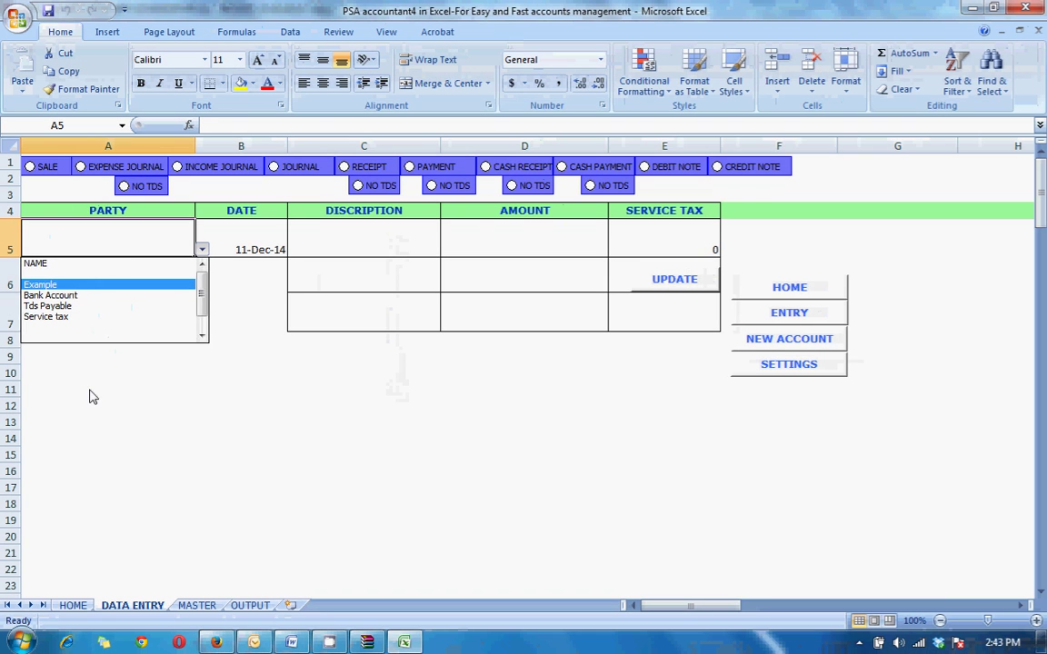
{"action": "left_click", "coordinate": [161, 422]}
{"action": "type", "text": "Example"}
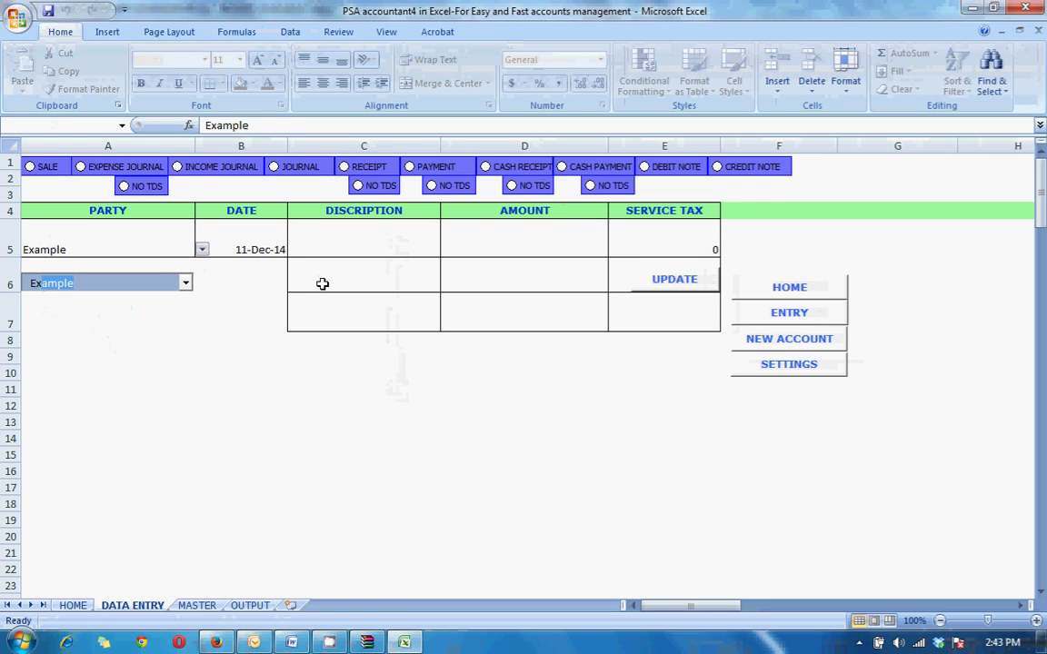
{"action": "left_click", "coordinate": [251, 242]}
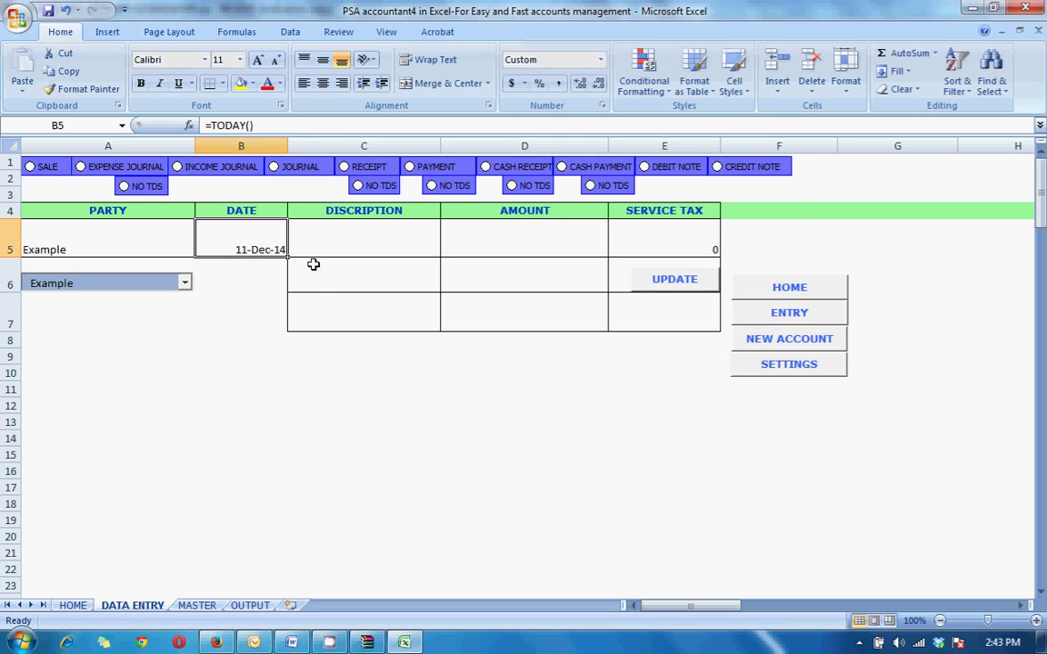
- Enter description 'Software development fees' and amount 50000, then check the E5 service tax
{"action": "left_click", "coordinate": [346, 237]}
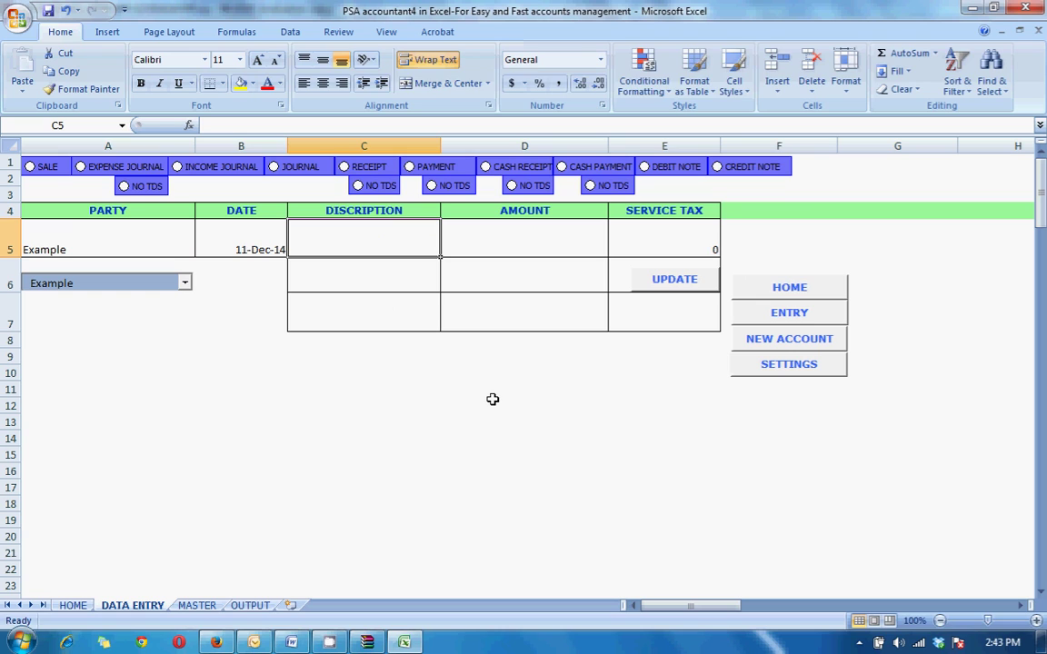
{"action": "type", "text": "Software de"}
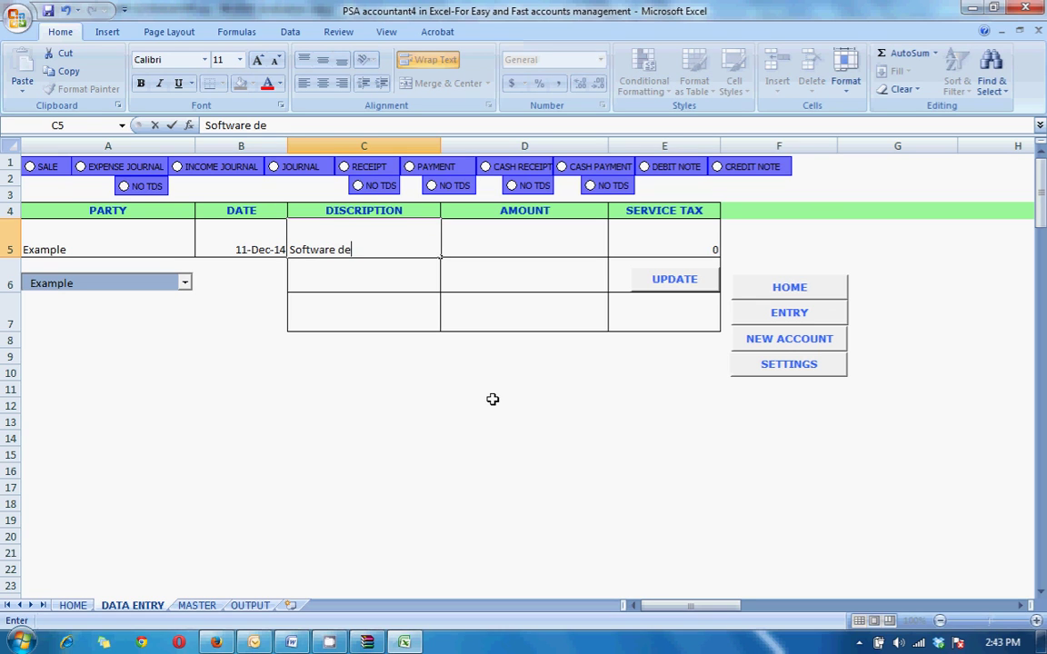
{"action": "type", "text": "velopment f"}
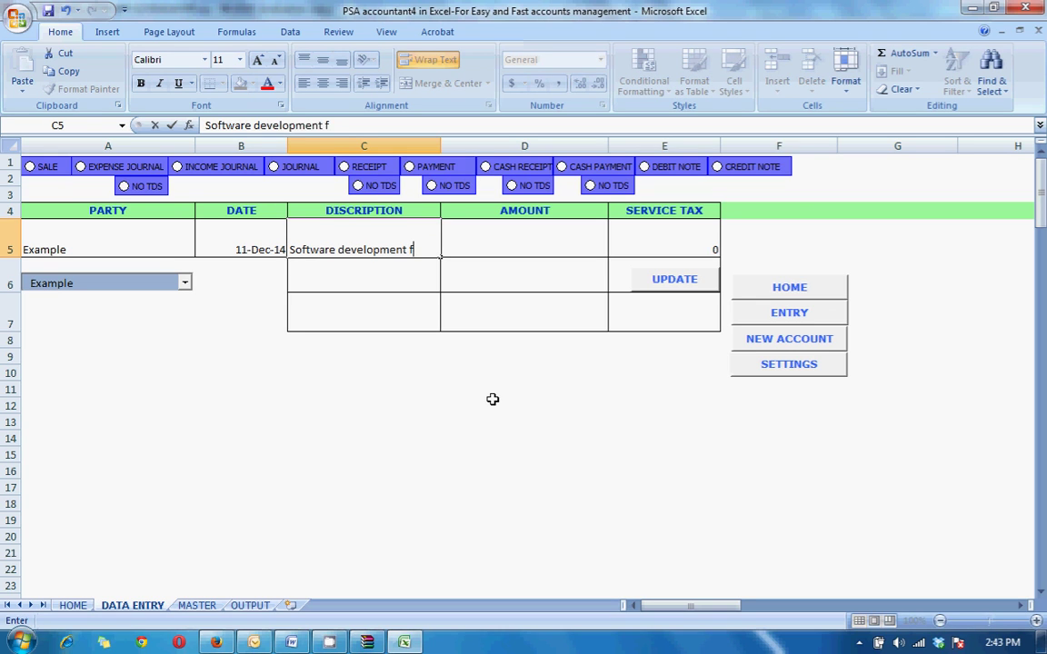
{"action": "type", "text": "ees"}
{"action": "key", "text": "Tab"}
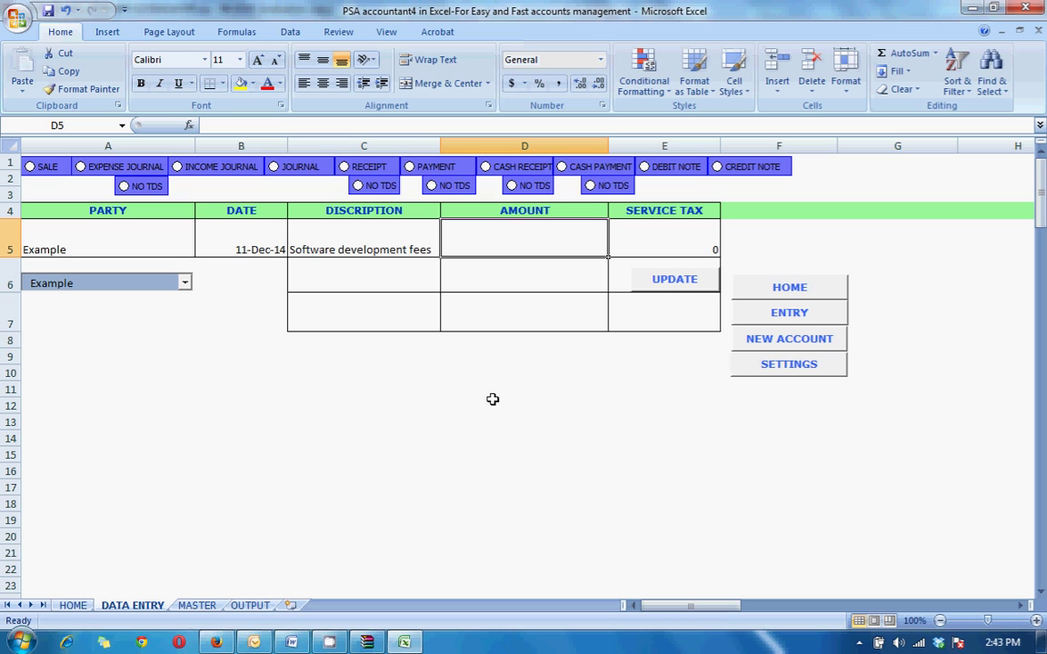
{"action": "type", "text": "50000"}
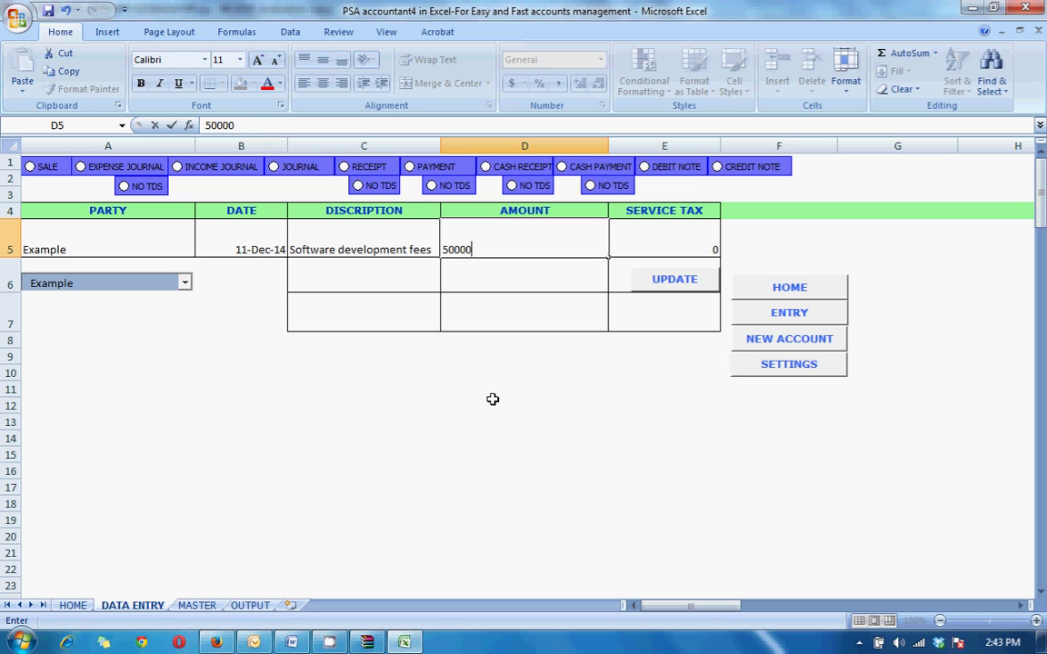
{"action": "key", "text": "Return"}
{"action": "left_click", "coordinate": [626, 238]}
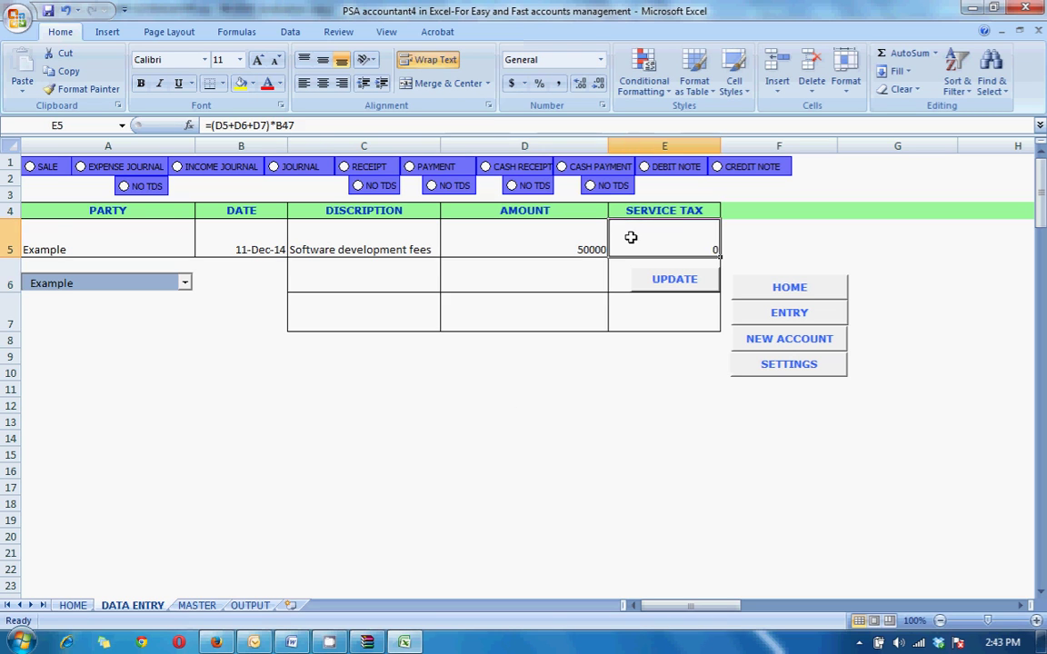
{"action": "left_click", "coordinate": [781, 367]}
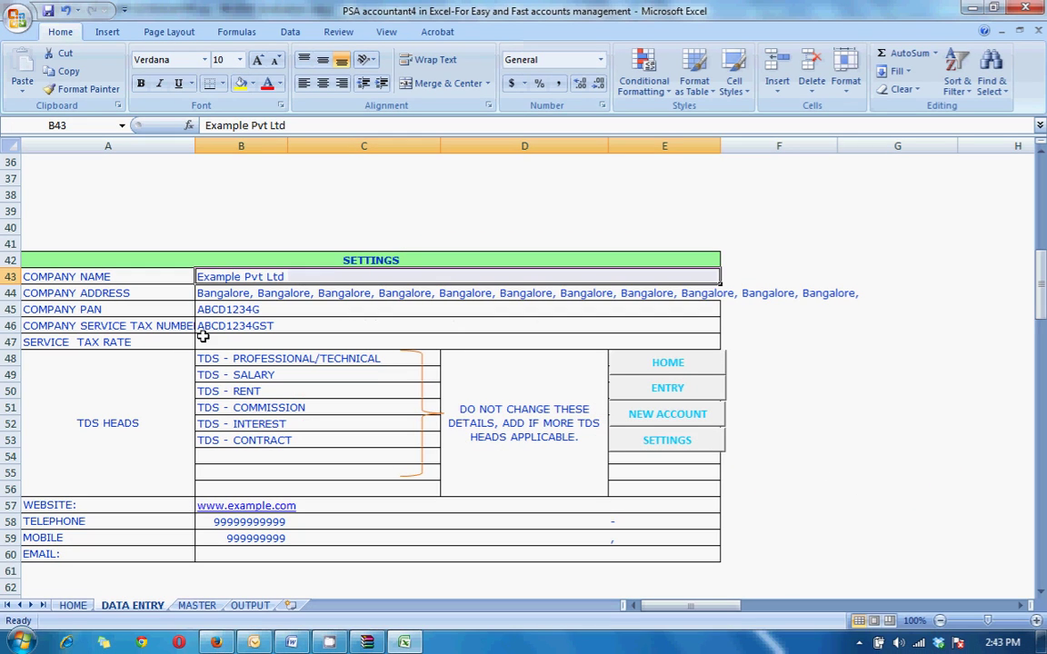
- Set the service tax rate in B47 to 12.36%, then post the entry, accepting the privacy warning
{"action": "left_click", "coordinate": [404, 347]}
{"action": "type", "text": "12.3"}
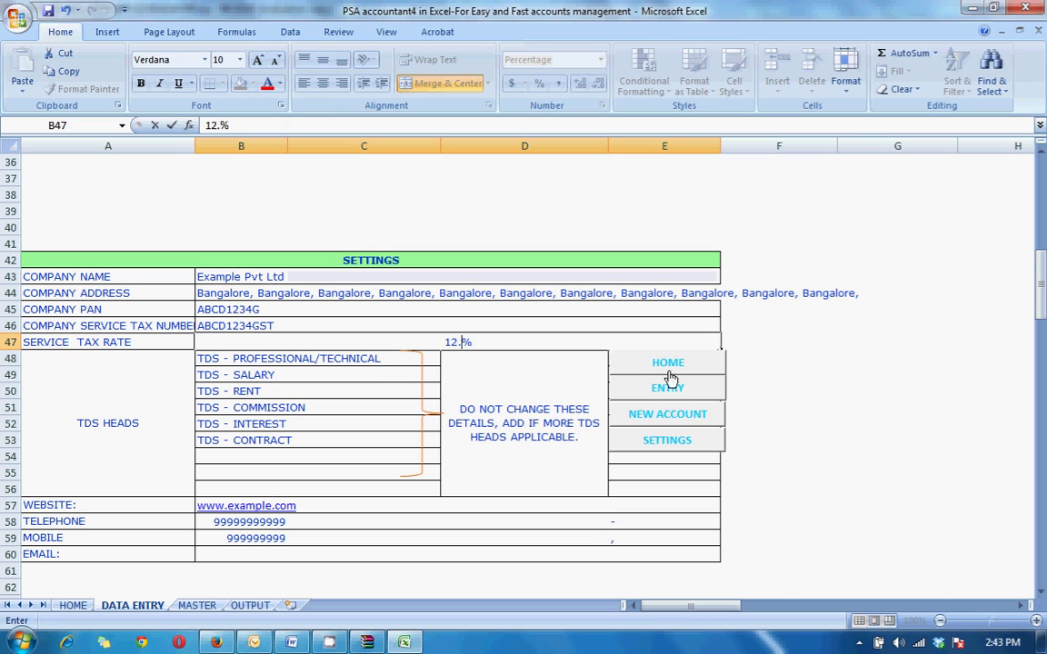
{"action": "type", "text": "6"}
{"action": "key", "text": "Return"}
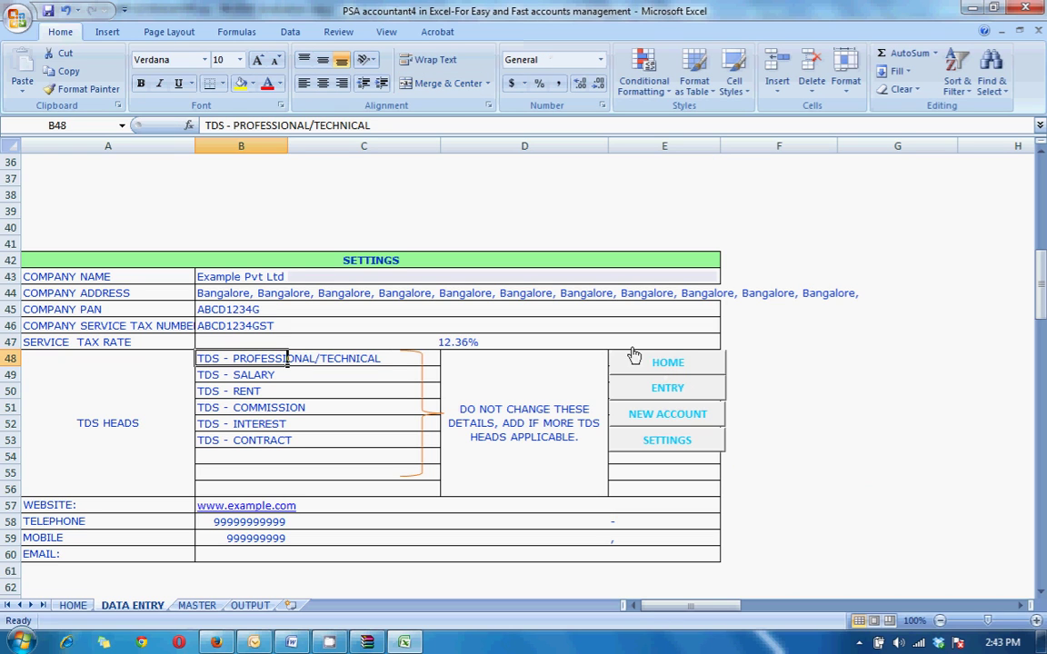
{"action": "left_click", "coordinate": [647, 400]}
{"action": "left_click", "coordinate": [536, 239]}
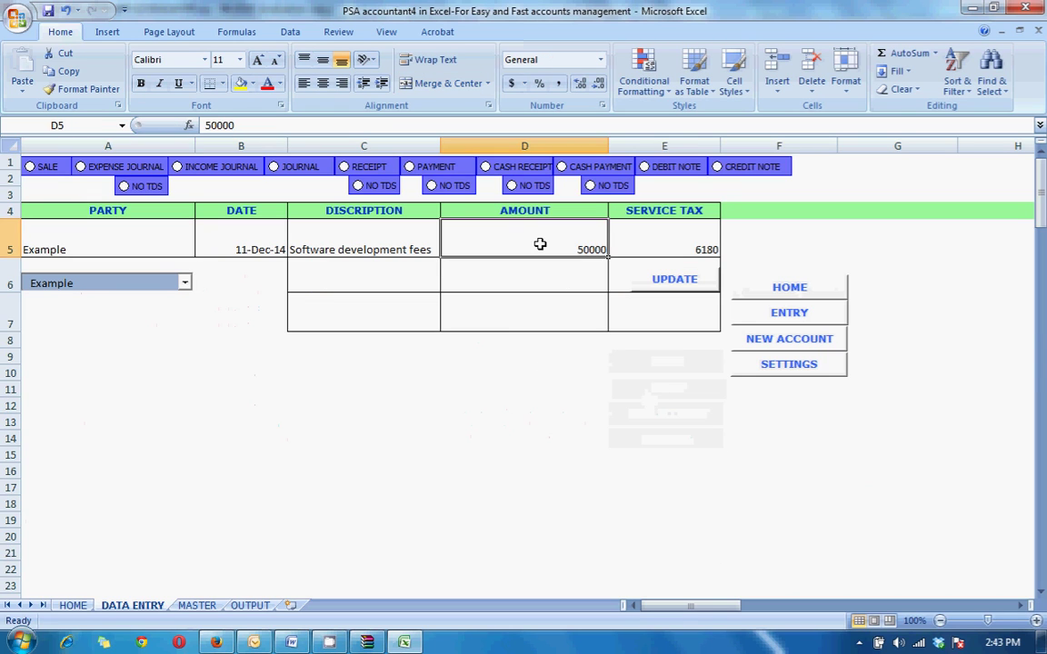
{"action": "left_click", "coordinate": [677, 297]}
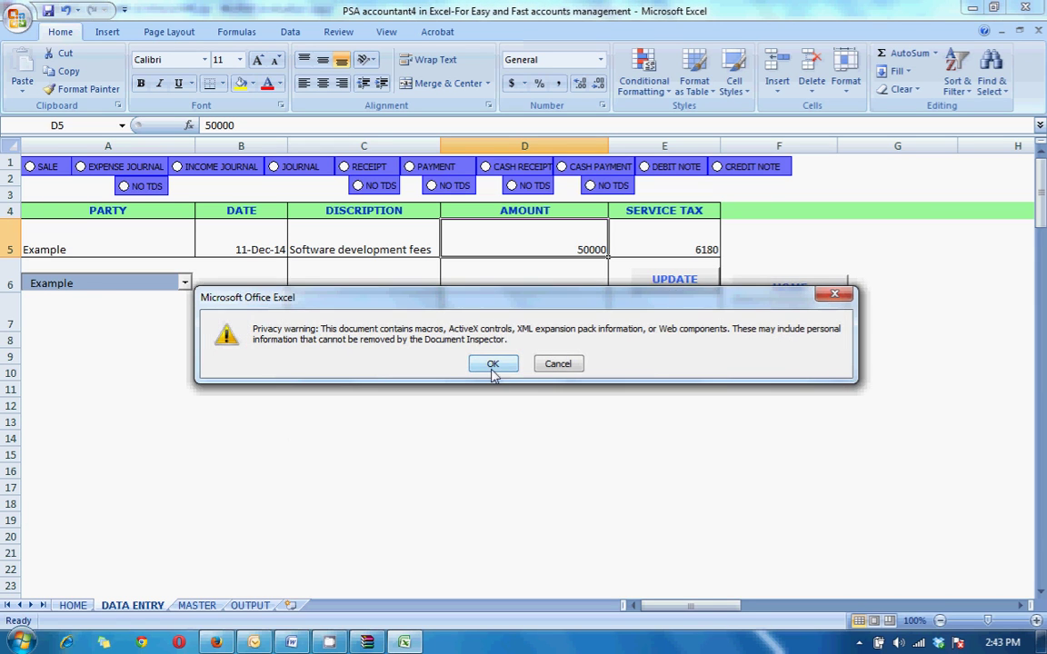
{"action": "left_click", "coordinate": [492, 364]}
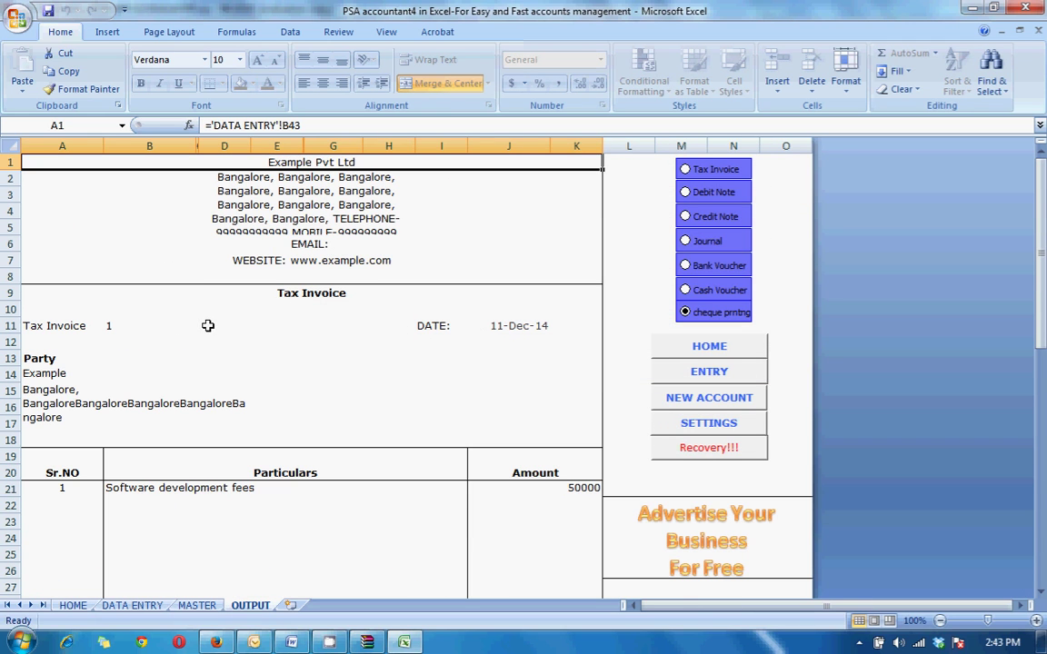
{"action": "left_click", "coordinate": [100, 325]}
{"action": "left_click", "coordinate": [107, 326]}
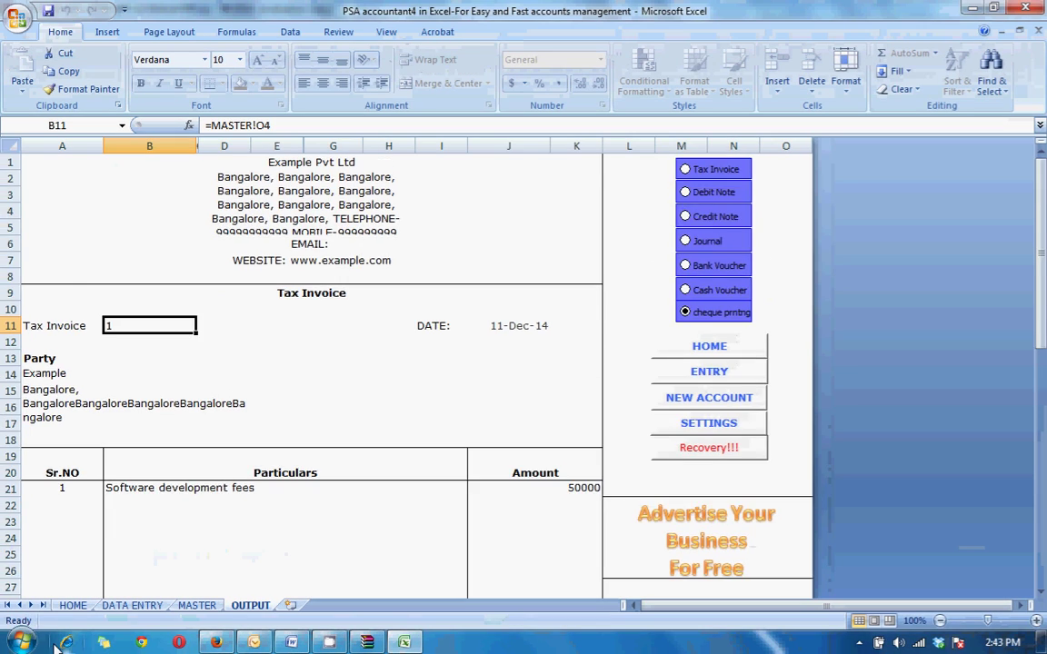
{"action": "scroll", "coordinate": [107, 536], "scroll_direction": "down", "scroll_amount": 3}
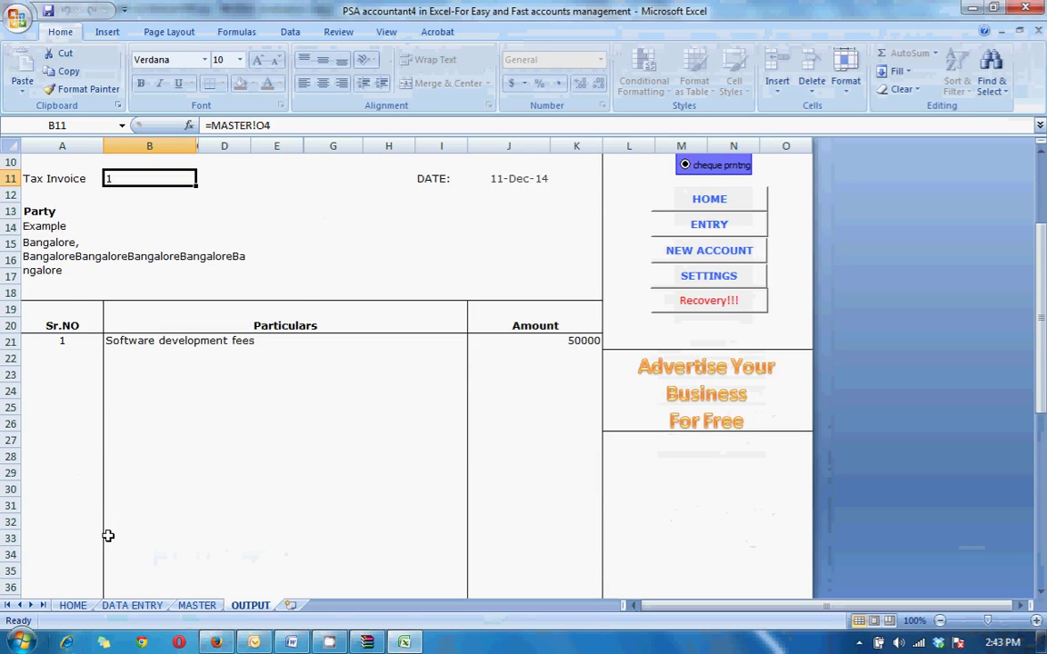
{"action": "scroll", "coordinate": [108, 536], "scroll_direction": "down", "scroll_amount": 3}
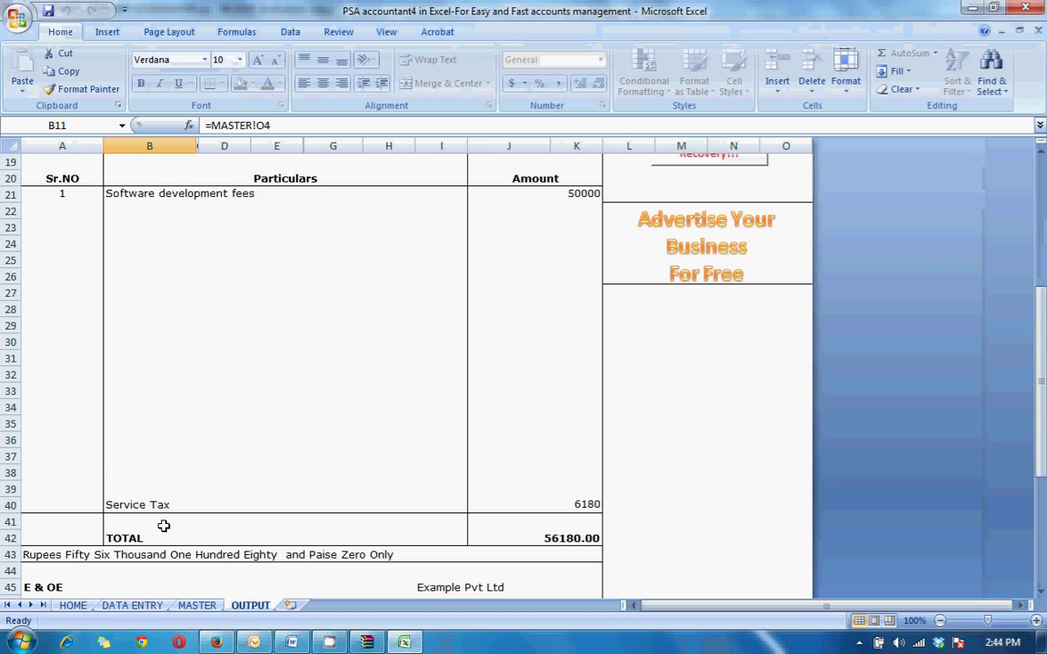
{"action": "scroll", "coordinate": [318, 497], "scroll_direction": "down", "scroll_amount": 3}
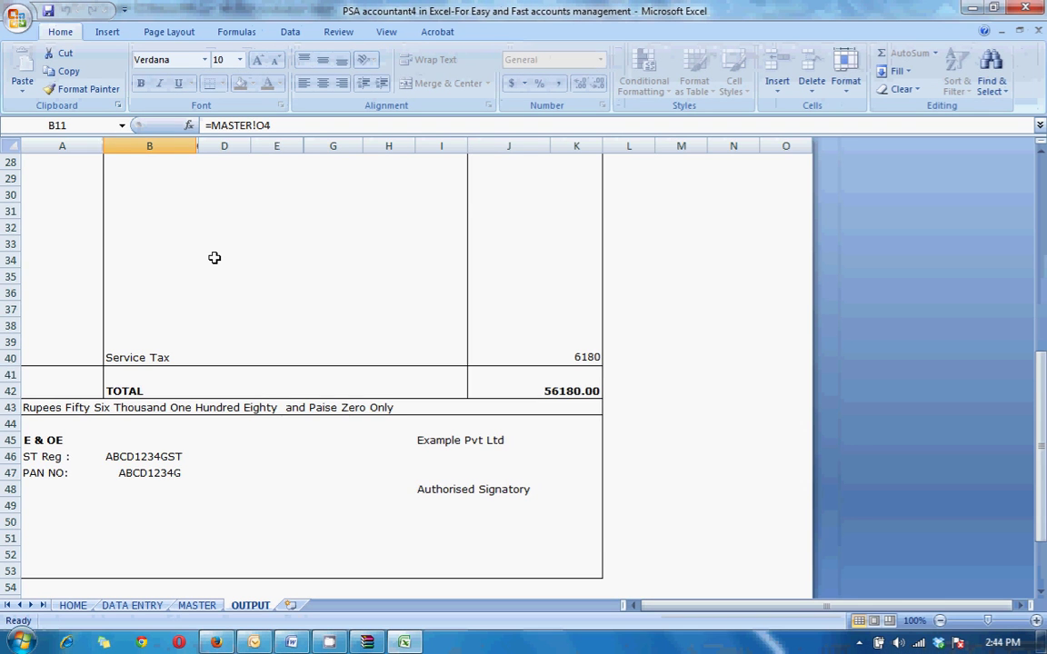
{"action": "scroll", "coordinate": [214, 258], "scroll_direction": "up", "scroll_amount": 9}
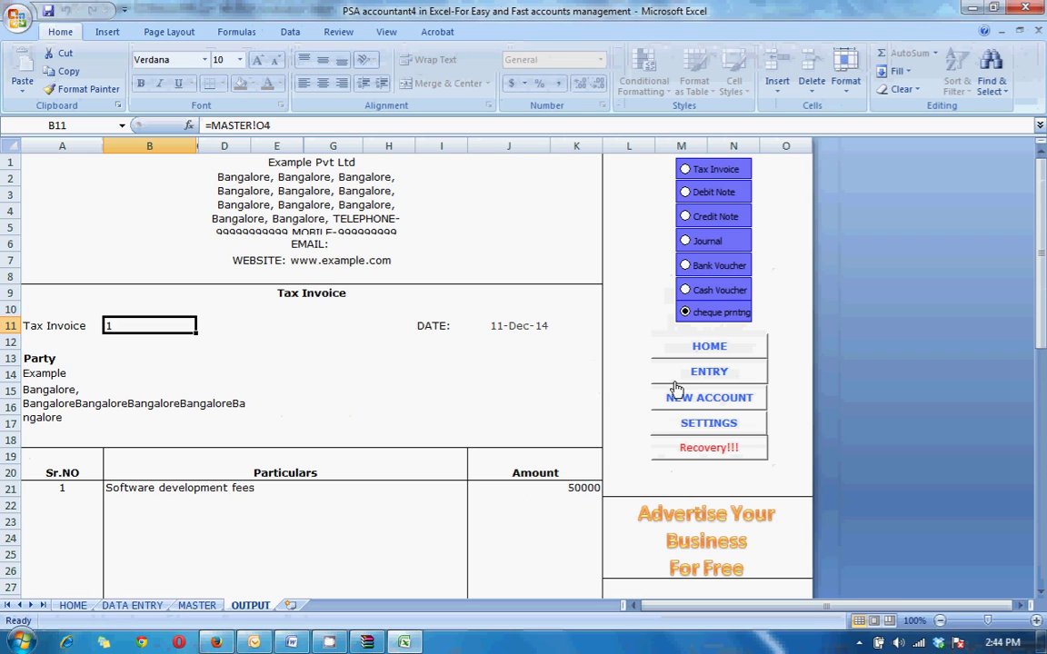
- From HOME open BALANCES and drill into Example's 56180 debit in the Party Balance pivot
{"action": "left_click", "coordinate": [714, 351]}
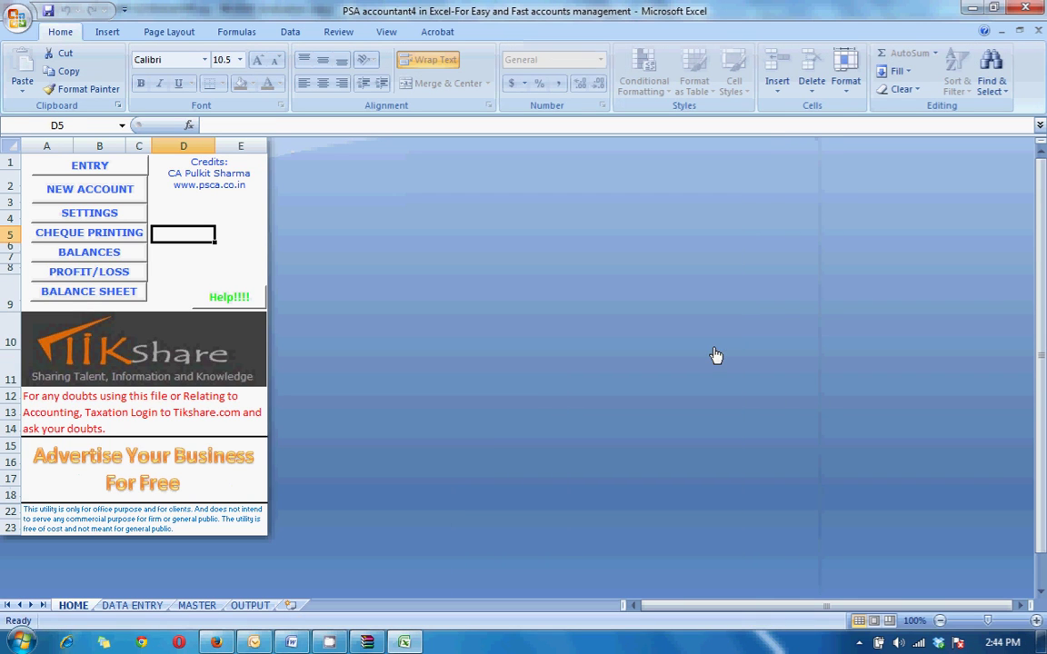
{"action": "left_click", "coordinate": [82, 261]}
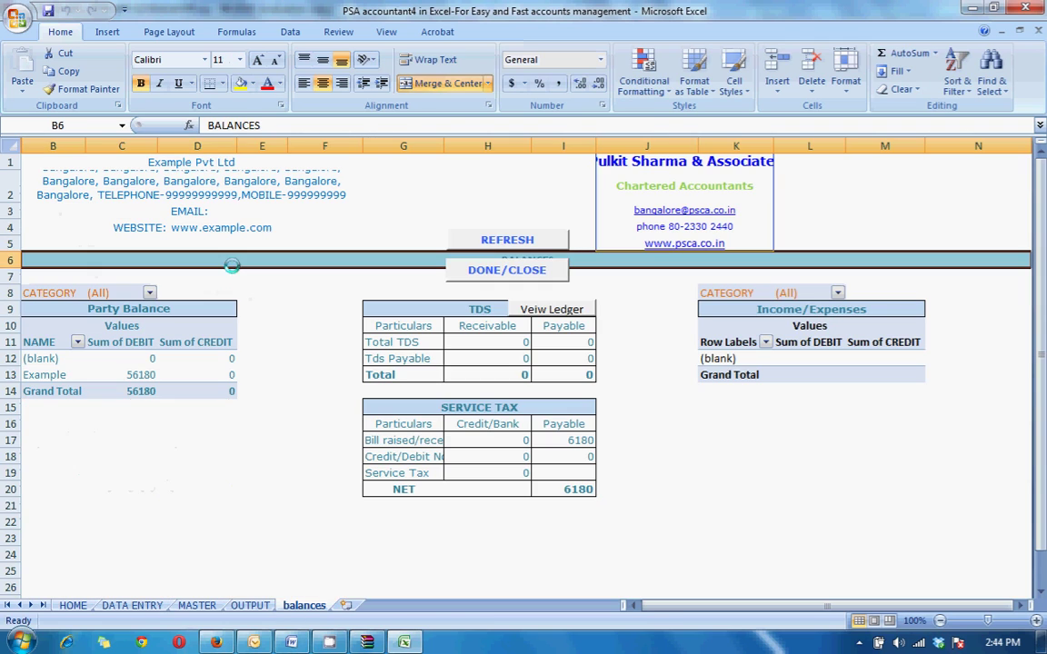
{"action": "left_click", "coordinate": [51, 374]}
{"action": "left_click", "coordinate": [137, 375]}
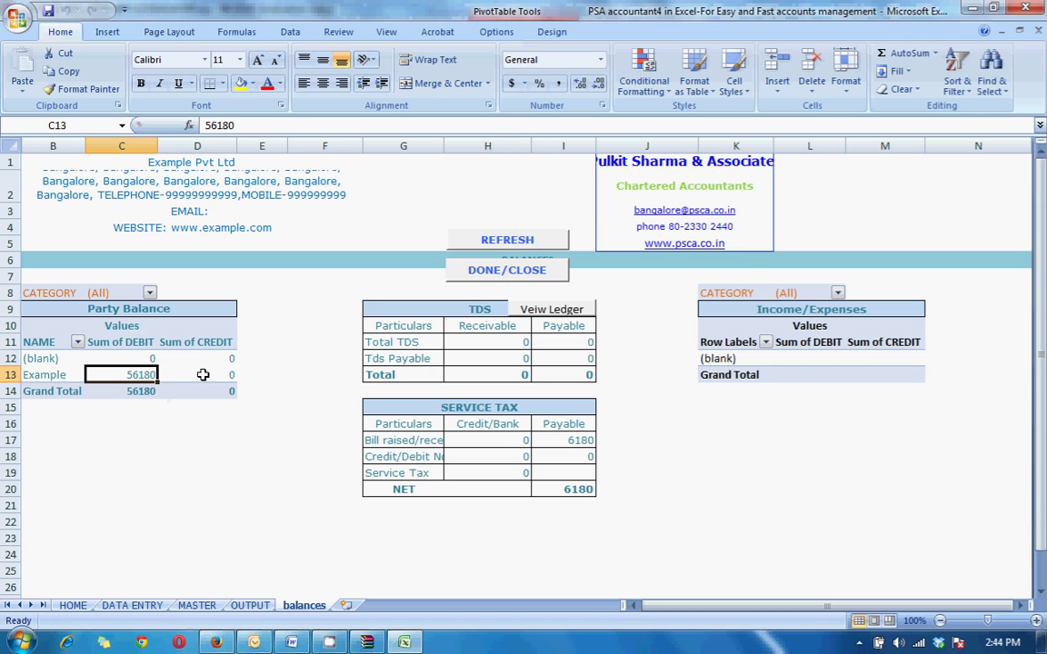
{"action": "double_click", "coordinate": [133, 373]}
- Auto-fit column C on Sheet1 to read the entries, then return to the balances sheet
{"action": "left_click", "coordinate": [133, 194]}
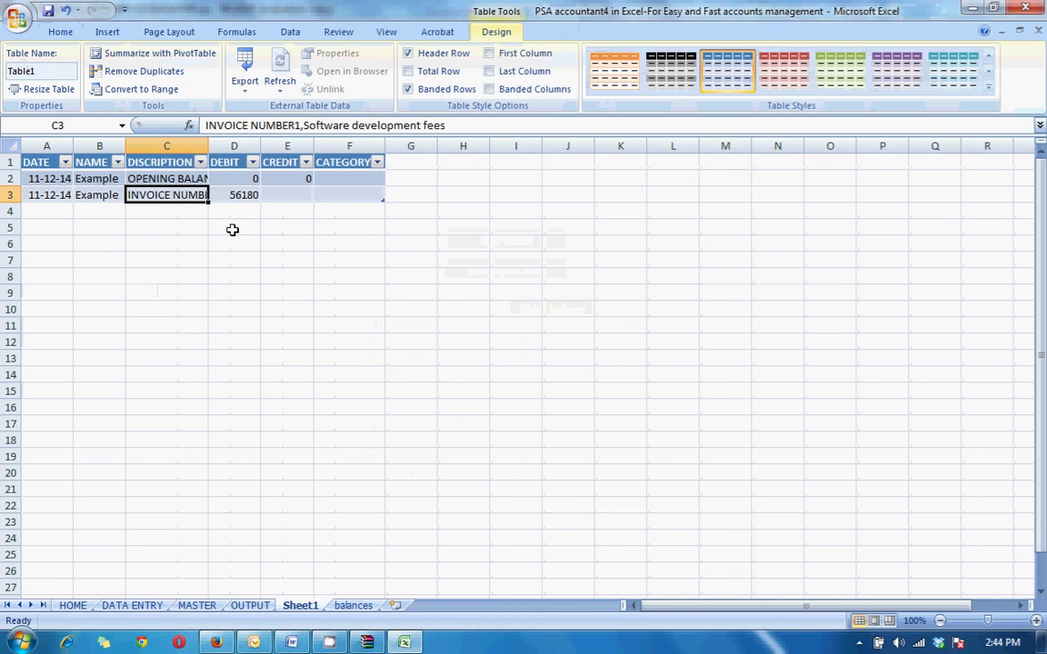
{"action": "double_click", "coordinate": [206, 145]}
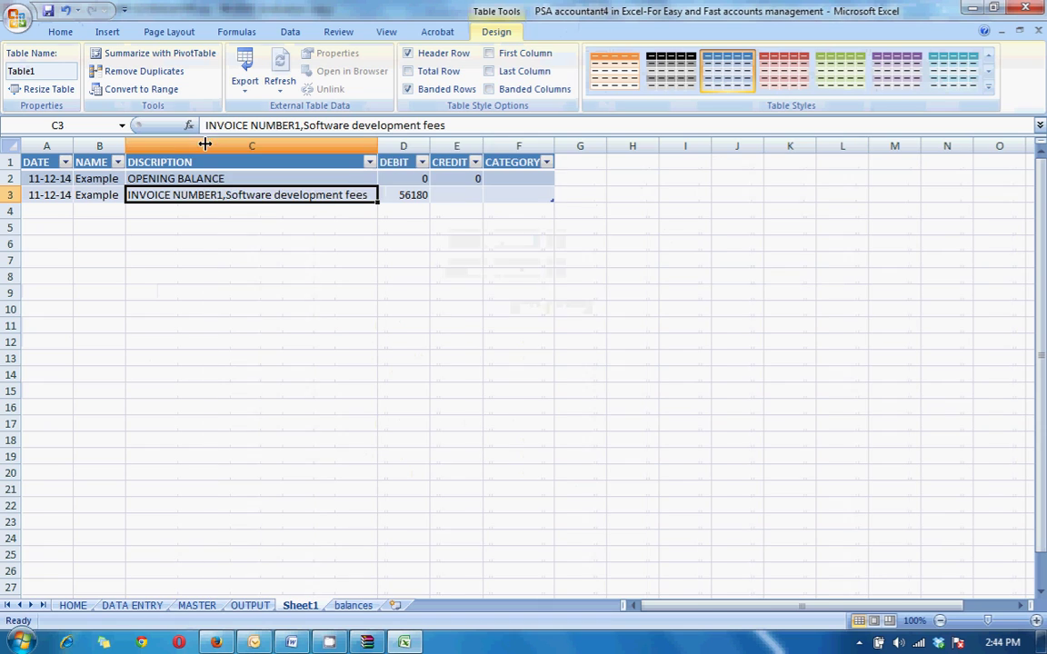
{"action": "left_click", "coordinate": [420, 180]}
{"action": "left_click", "coordinate": [297, 194]}
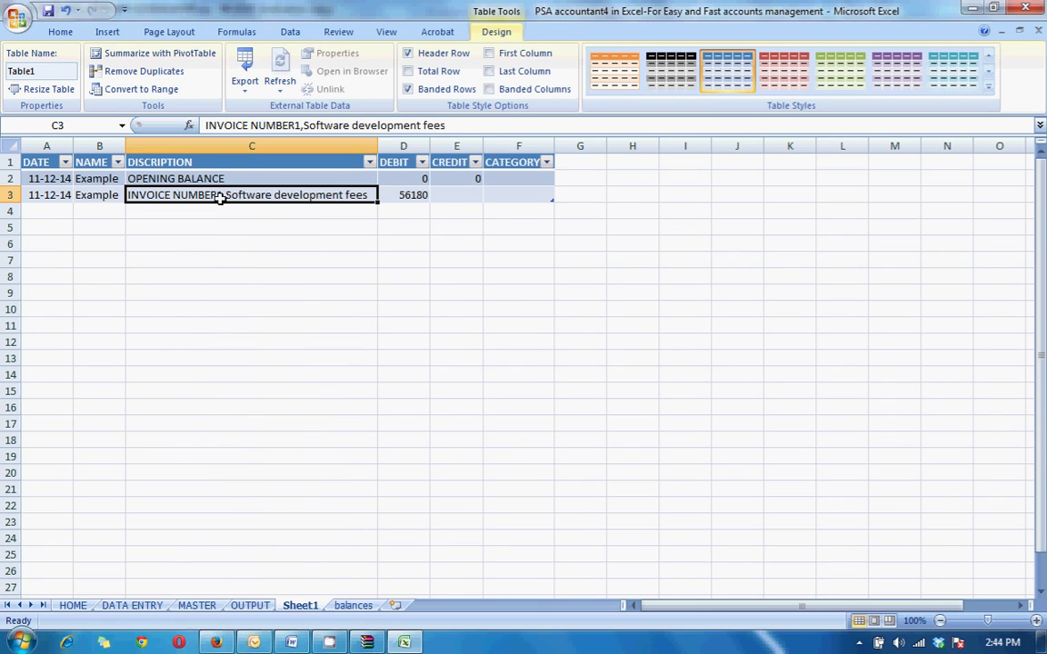
{"action": "left_click", "coordinate": [391, 193]}
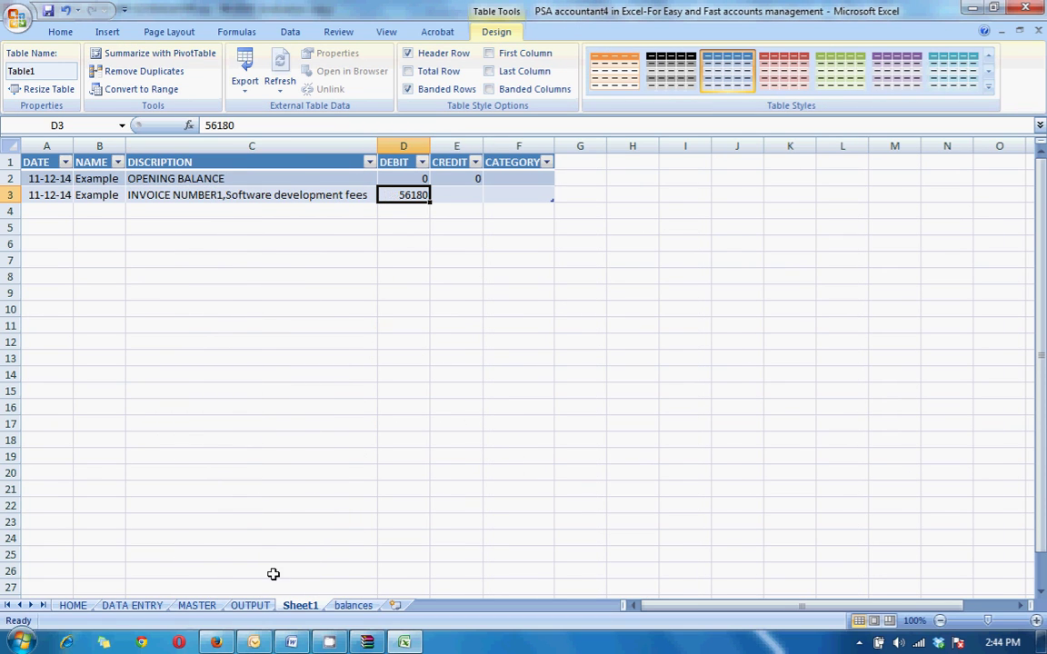
{"action": "left_click", "coordinate": [353, 605]}
{"action": "left_click_drag", "start_coordinate": [397, 409], "coordinate": [522, 493]}
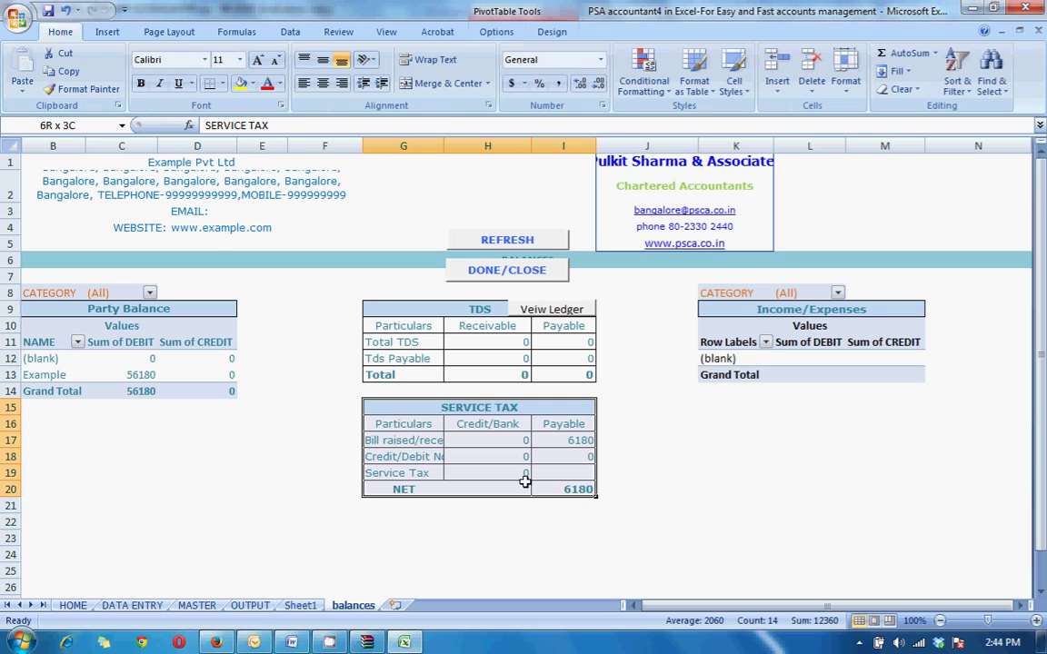
- Check the service tax credit cell H19, then close the balances with DONE/CLOSE
{"action": "left_click", "coordinate": [524, 480]}
{"action": "left_click", "coordinate": [451, 266]}
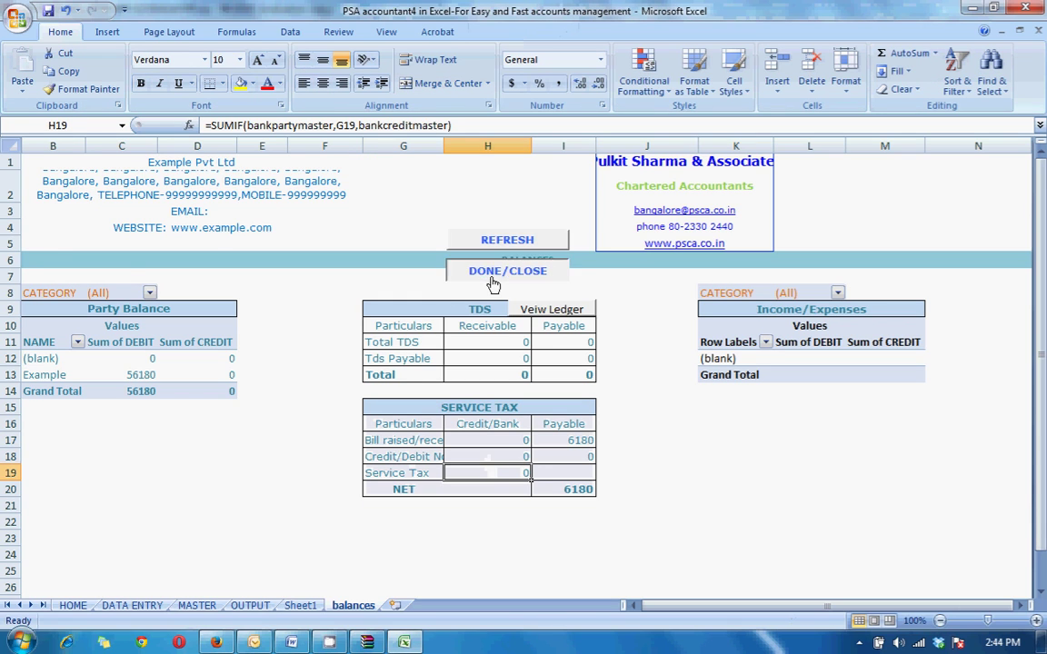